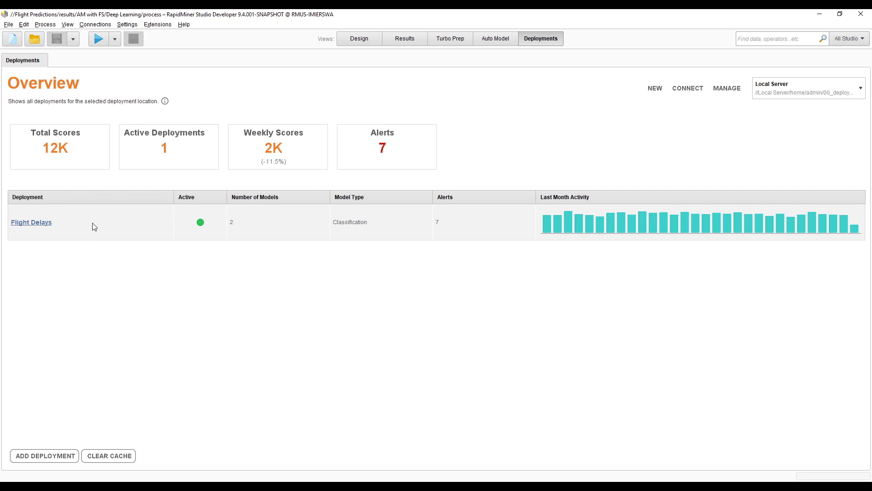
Create a new deployment named "Arrival Delays" with the Classification model type.
left_click(58, 458)
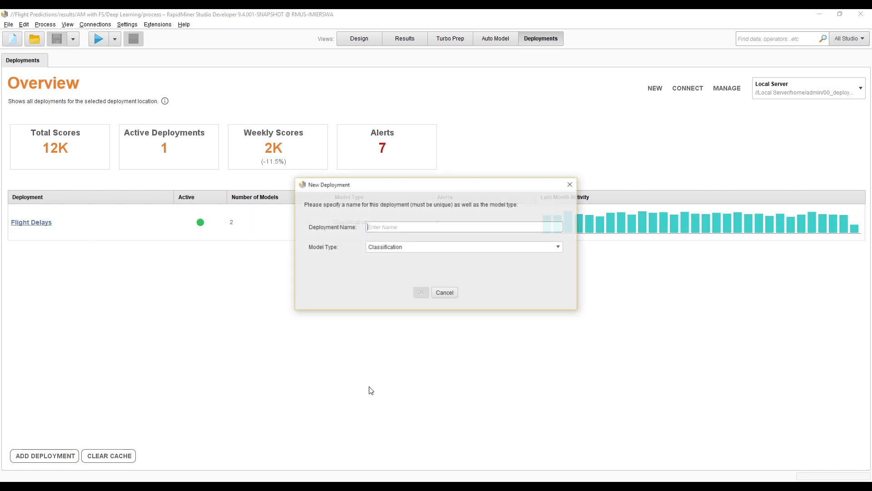
type("Arrival ")
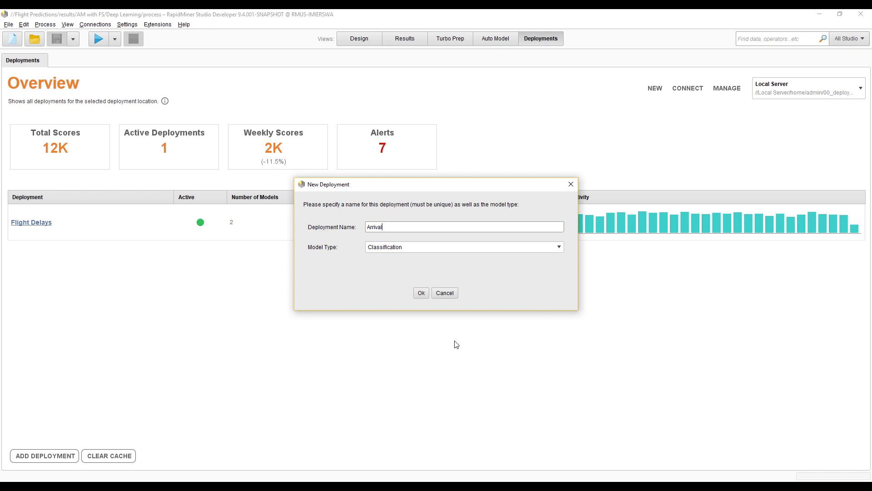
type("Delays")
key("Return")
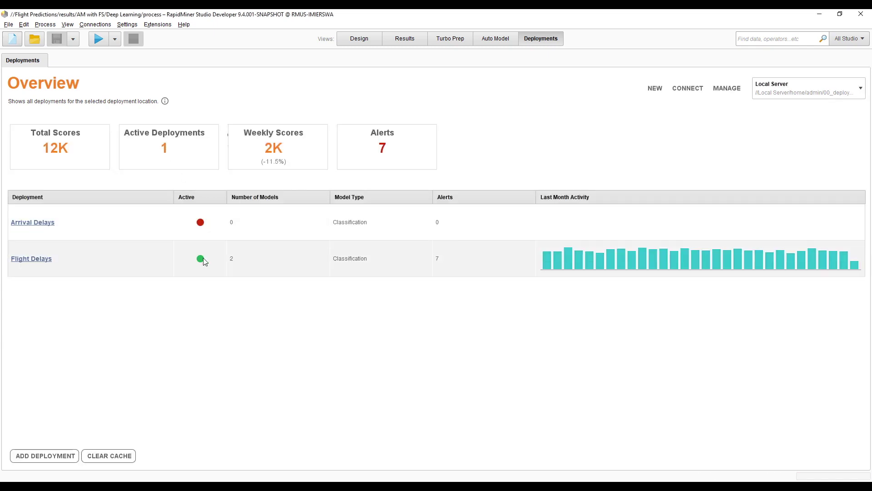
Check the available actions for the Arrival Delays deployment and open it to view its models.
right_click(164, 225)
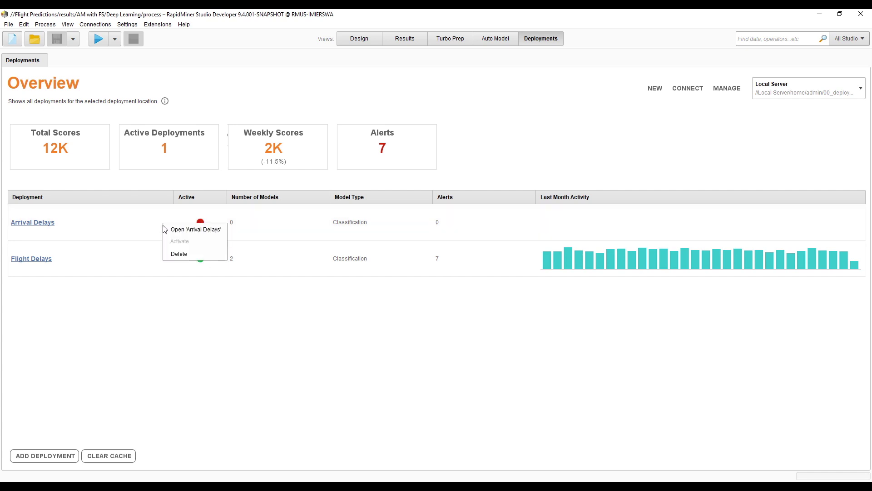
left_click(171, 332)
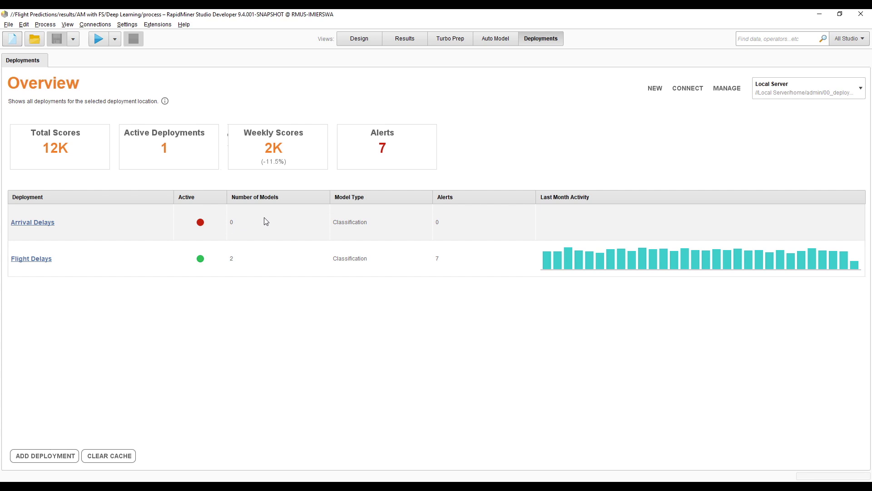
left_click(82, 223)
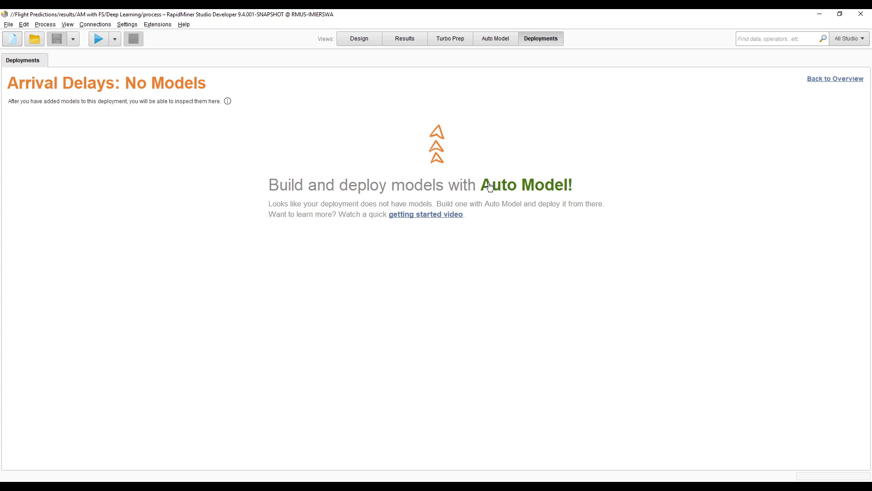
Deploy the Generalized Linear Model from the Auto Model results to the Arrival Delays deployment on Local Server, keeping its default name.
left_click(495, 38)
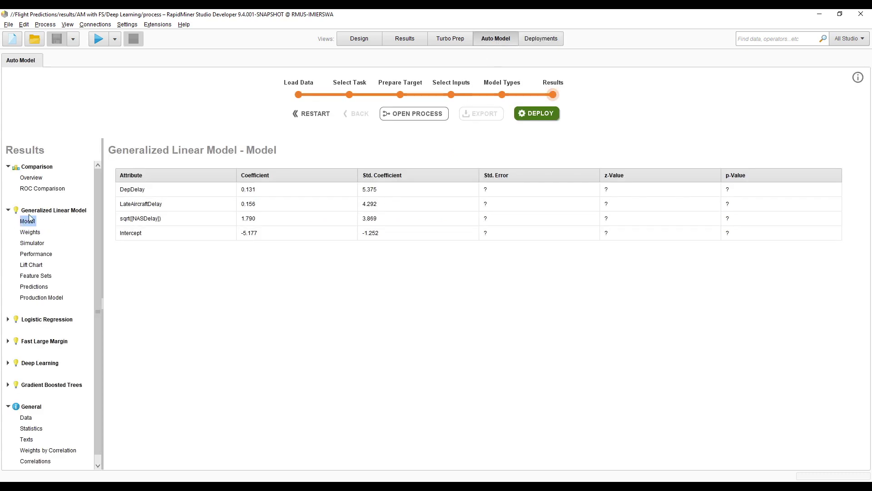
left_click(31, 178)
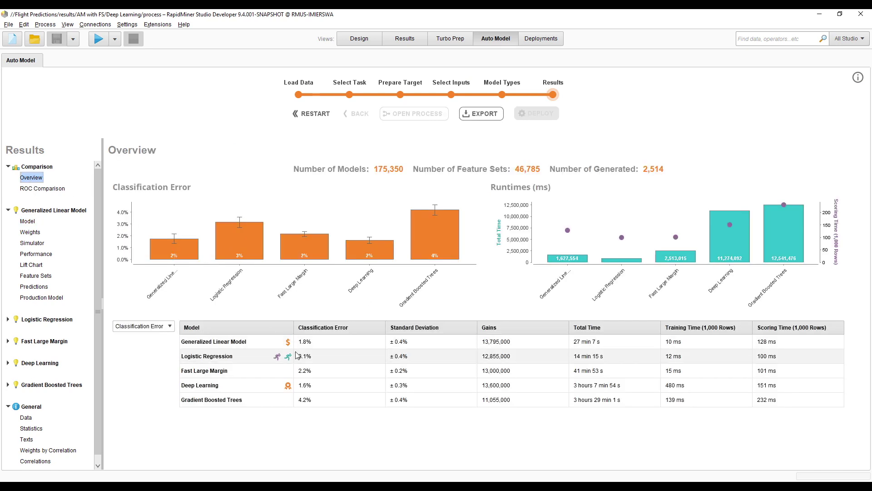
left_click(27, 221)
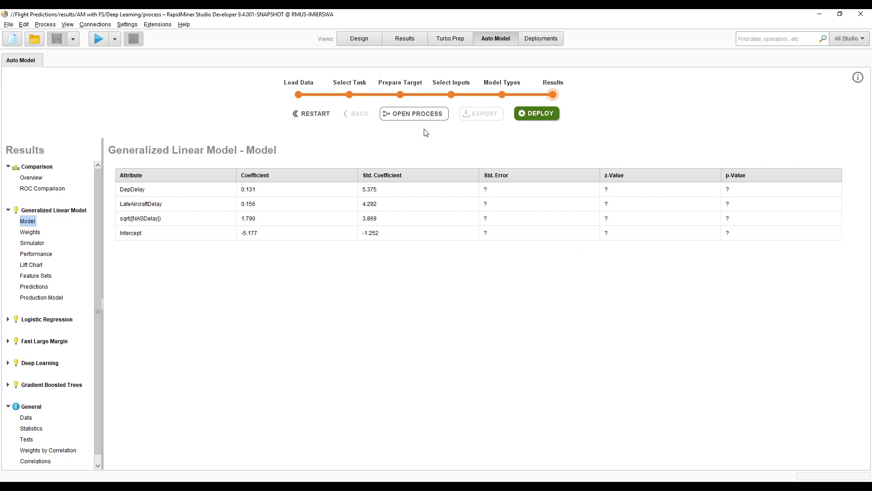
left_click(537, 113)
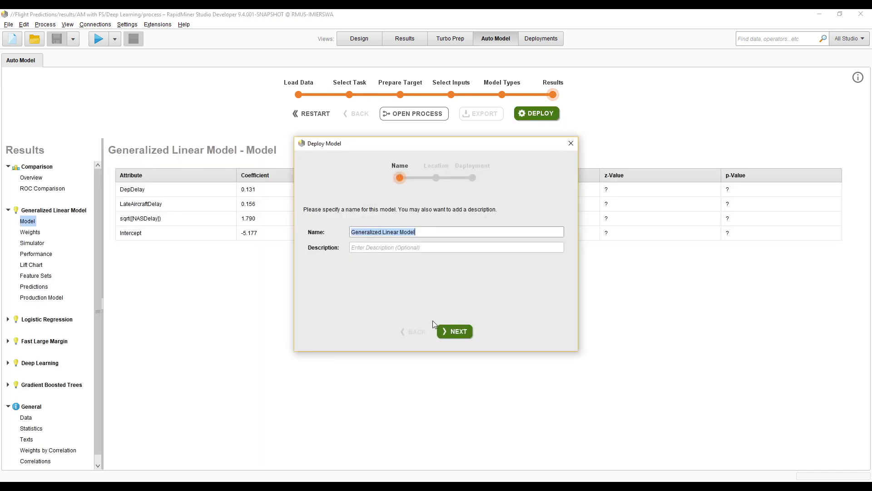
left_click(447, 330)
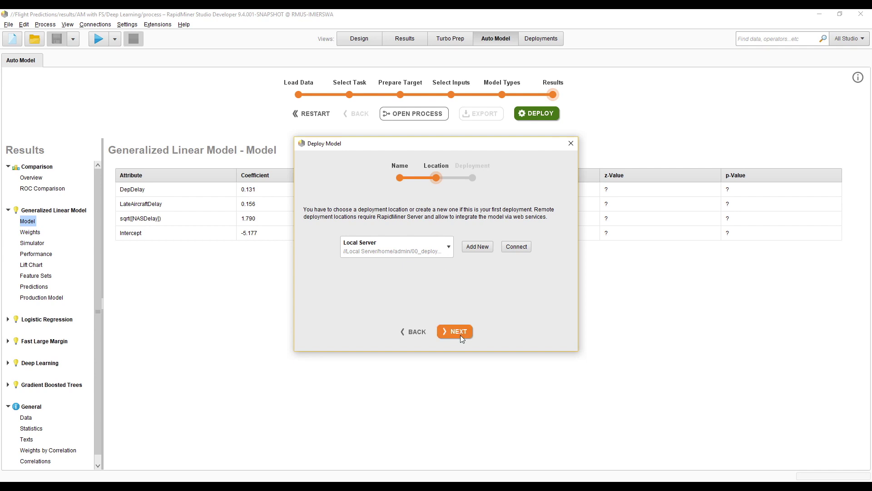
left_click(460, 334)
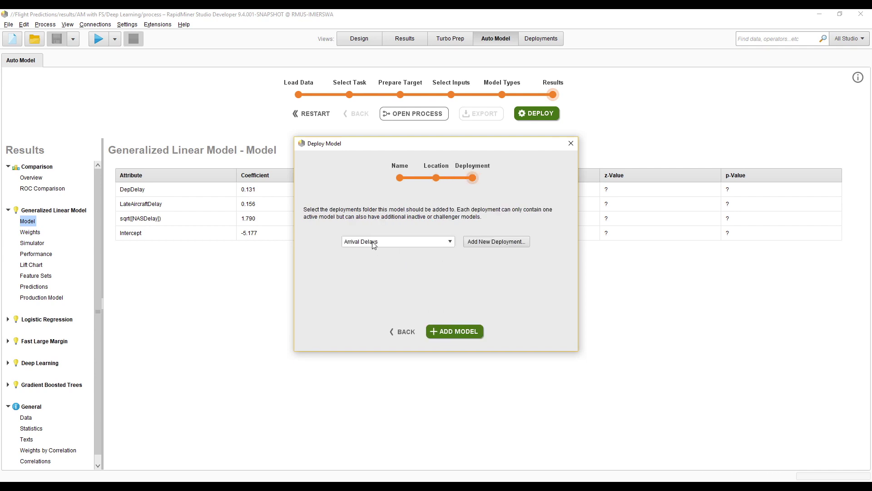
left_click(451, 334)
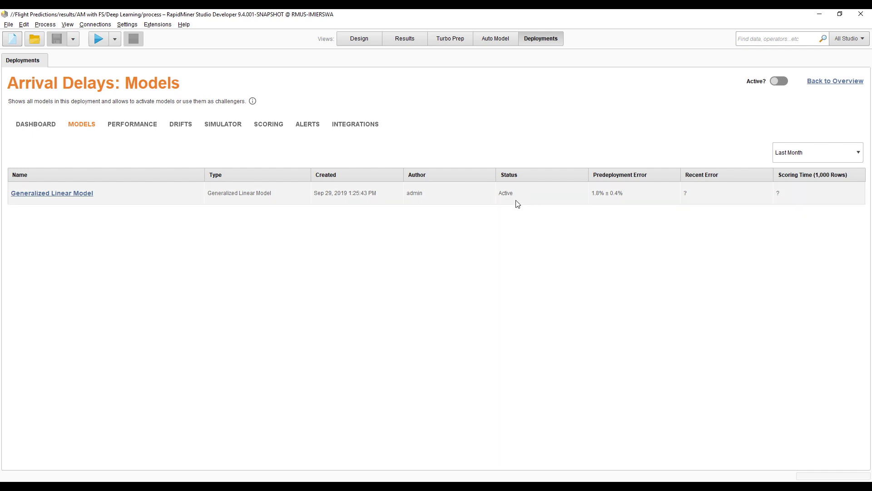
Deploy the Deep Learning model from the Auto Model results to the Arrival Delays deployment on Local Server, keeping its default name.
left_click(501, 39)
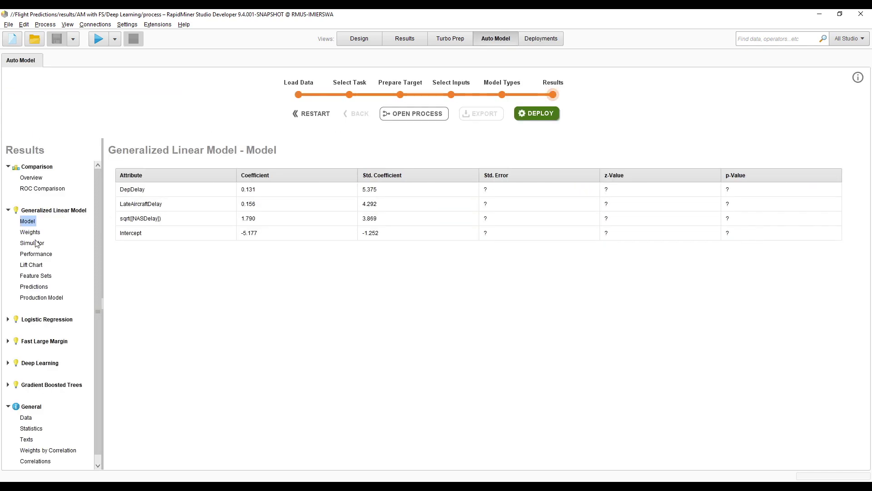
left_click(8, 363)
left_click(35, 428)
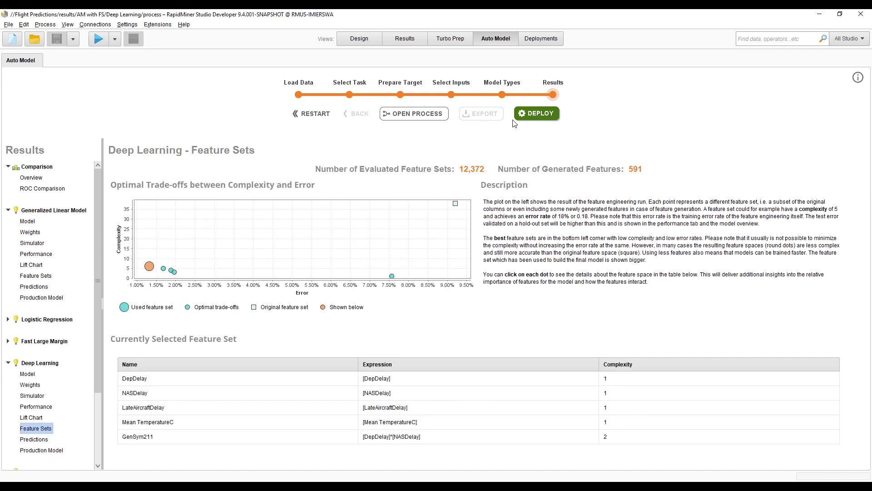
left_click(545, 113)
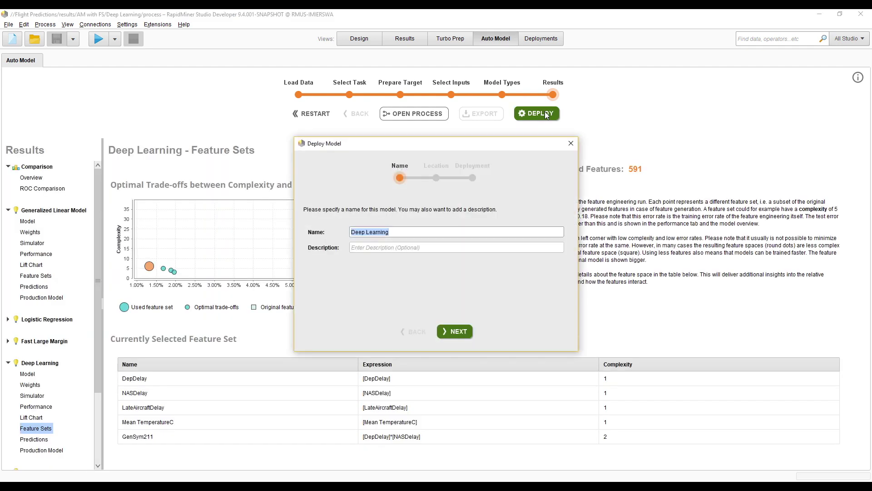
left_click(454, 332)
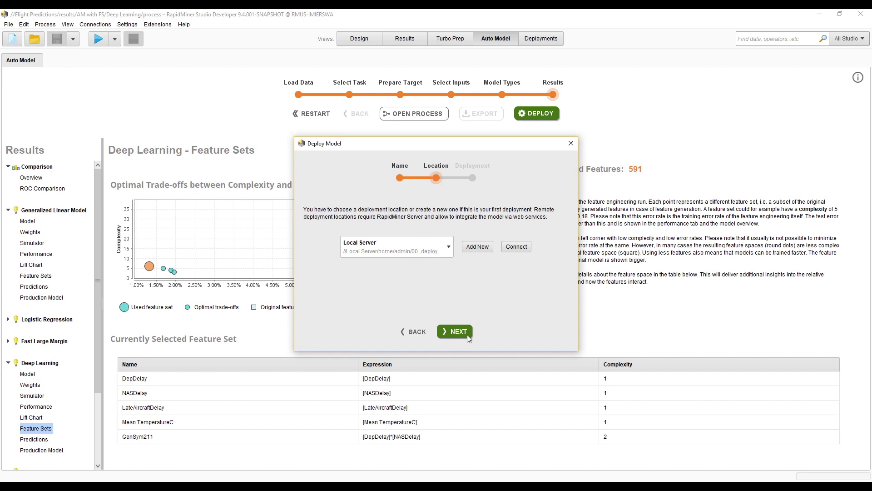
left_click(466, 332)
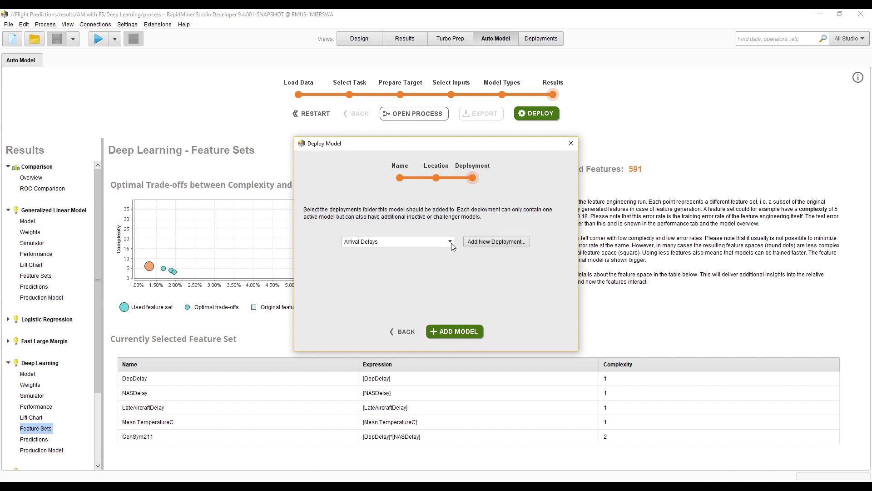
left_click(453, 328)
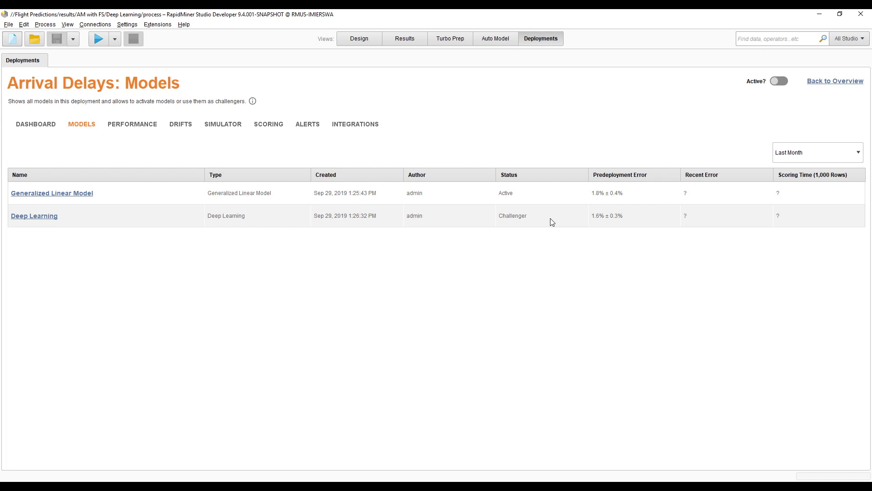
Check the Deep Learning model's status options, and examine the deployed Generalized Linear Model's coefficients, input data and lift chart.
right_click(152, 221)
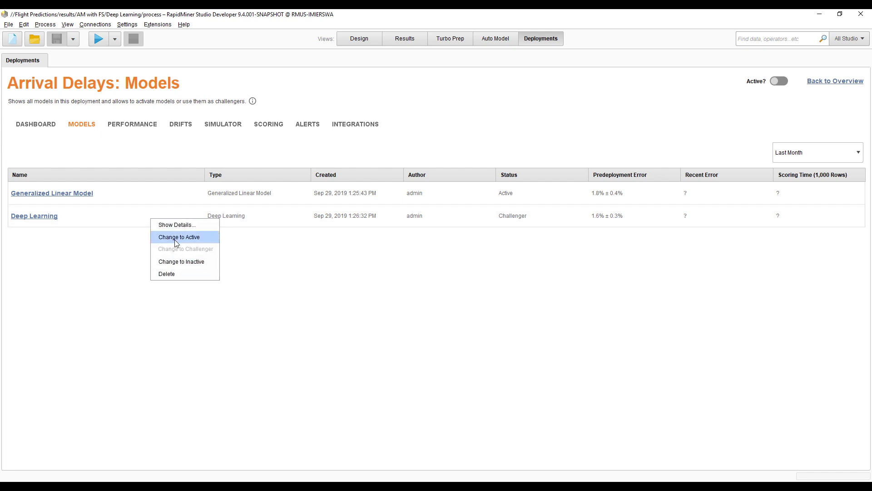
left_click(119, 275)
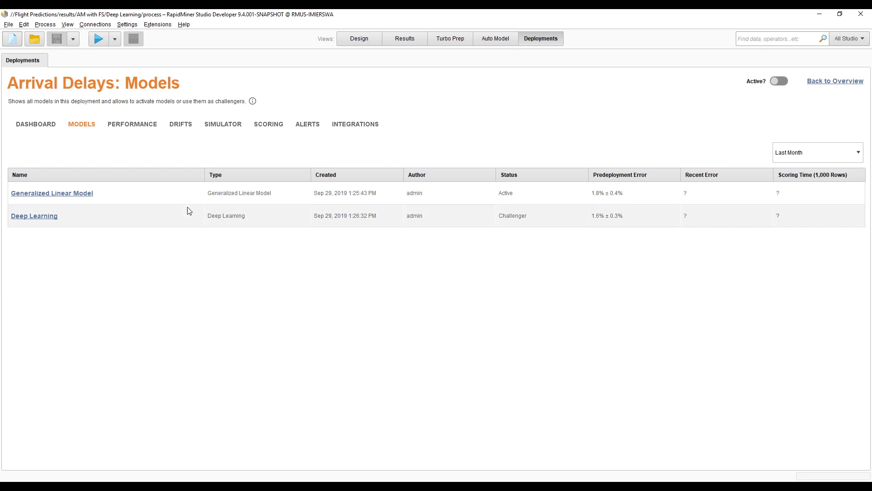
double_click(150, 197)
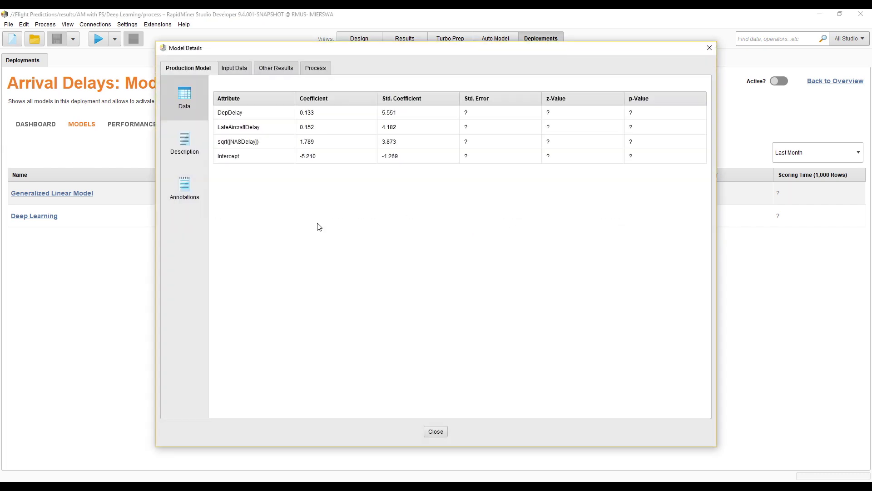
left_click(237, 68)
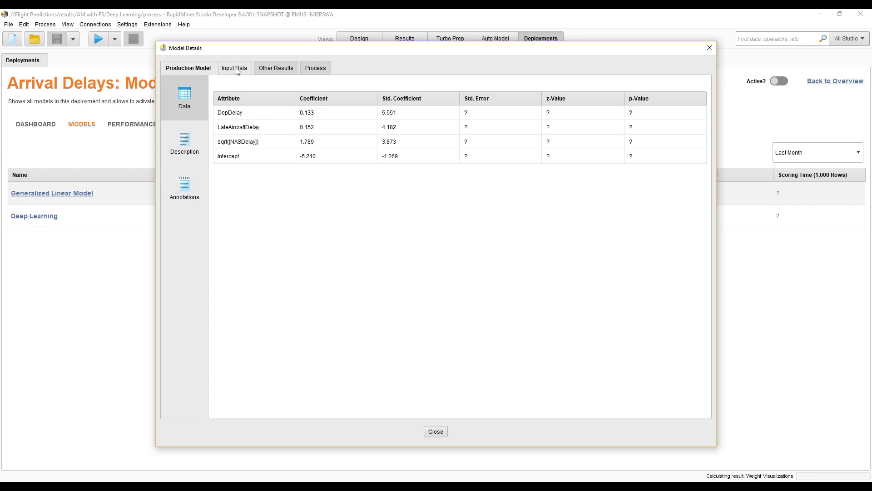
left_click(232, 70)
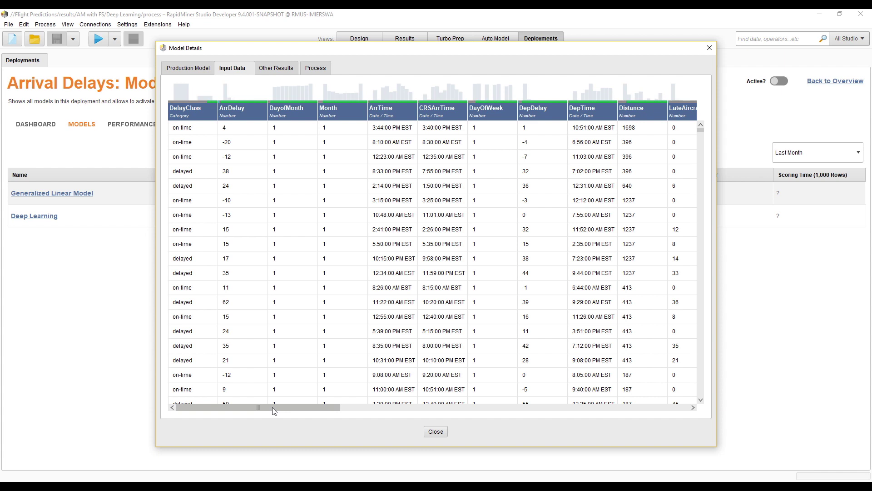
left_click_drag(271, 407, 572, 395)
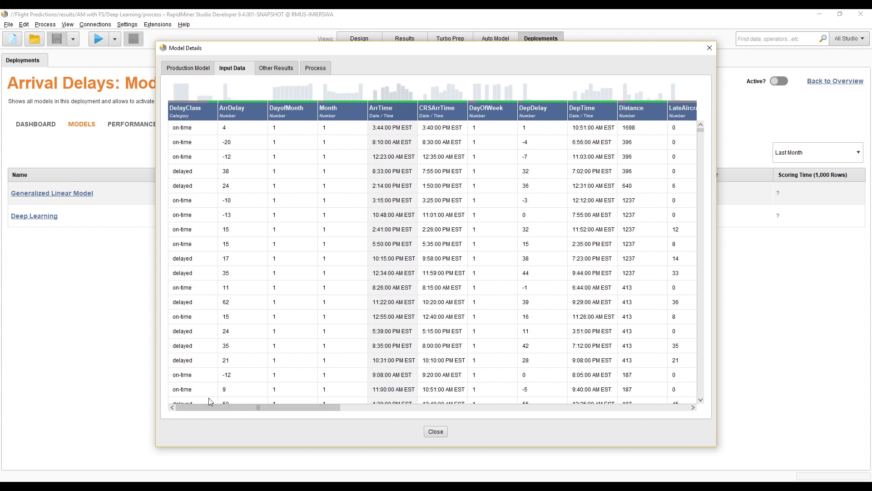
left_click(274, 68)
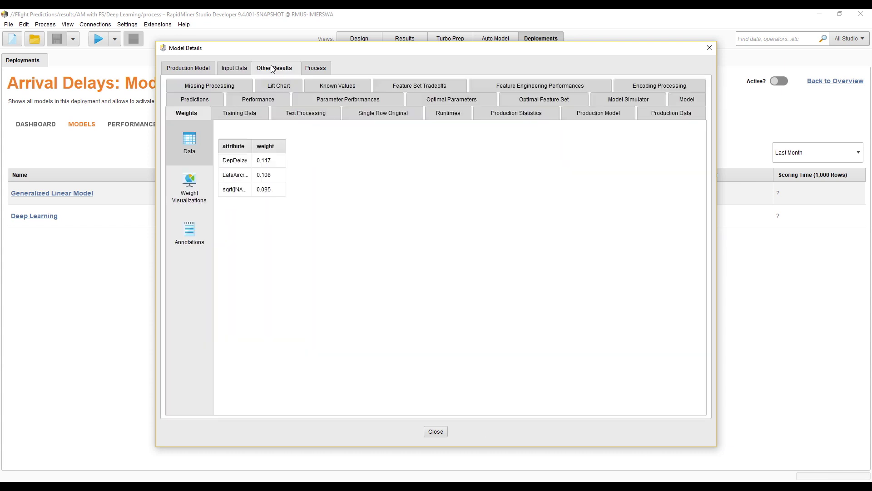
left_click(272, 86)
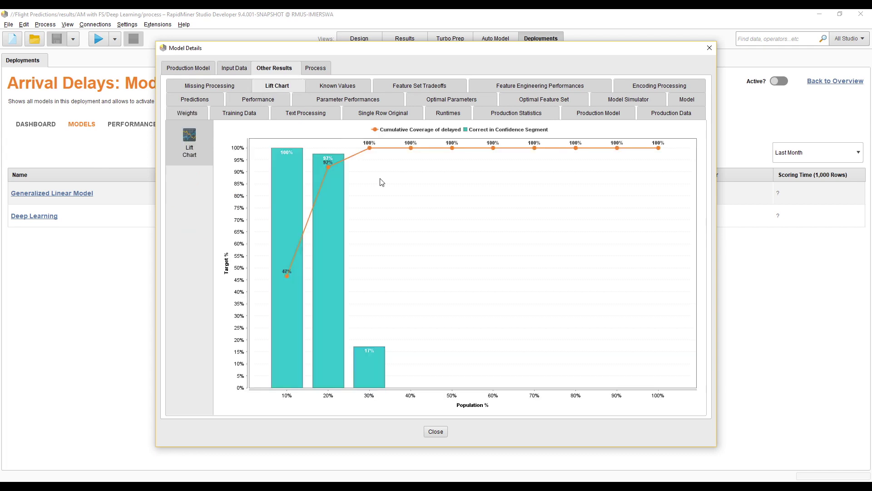
Load the process that generated the Generalized Linear Model into the Design view and look over its operators.
left_click(315, 68)
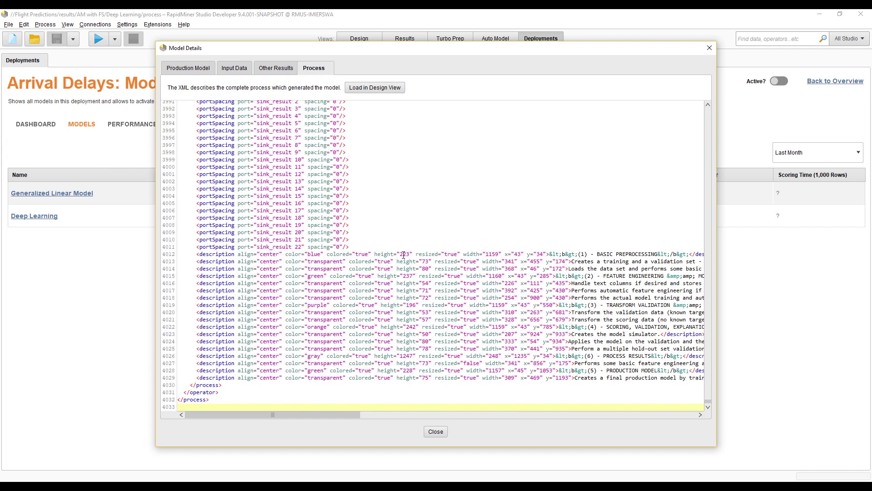
mouse_move(708, 403)
left_mouse_down()
mouse_move(712, 359)
mouse_move(712, 412)
left_mouse_up()
left_click(375, 88)
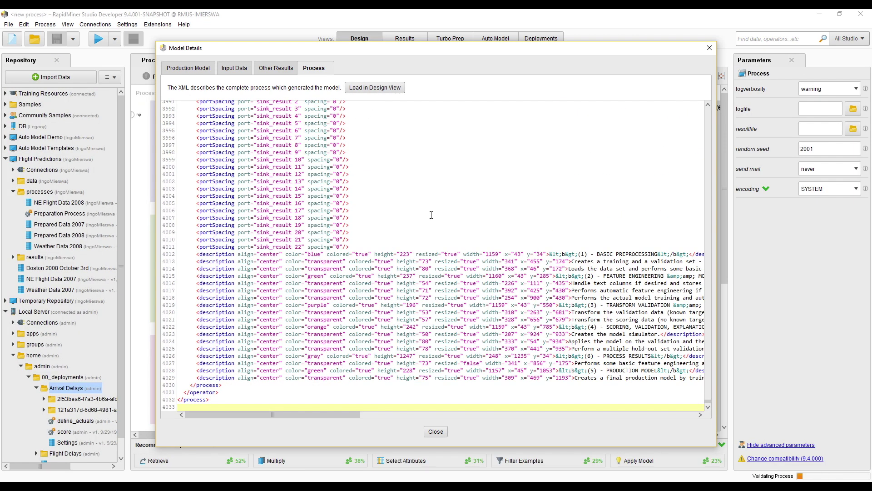
left_click(435, 431)
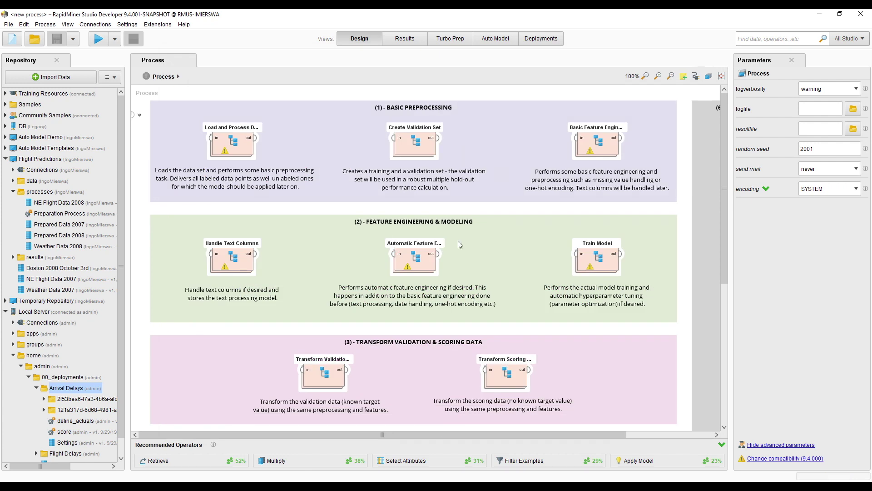
scroll(311, 436, "right", 3)
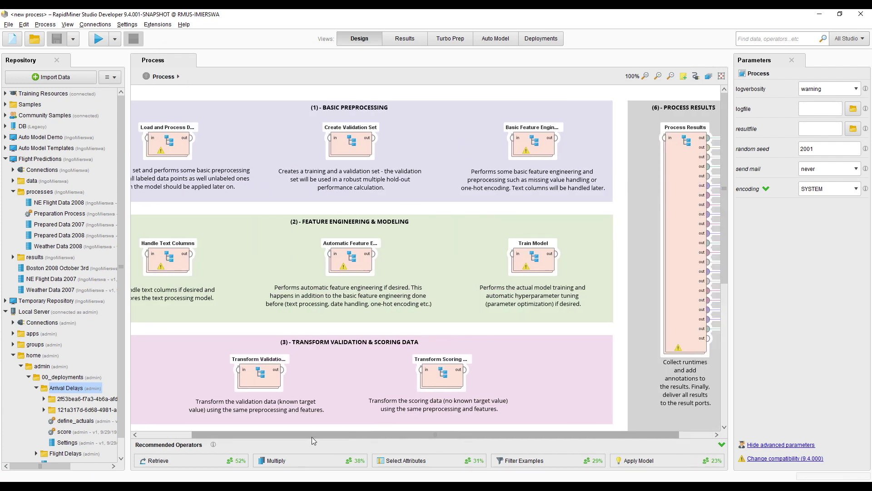
scroll(311, 437, "left", 3)
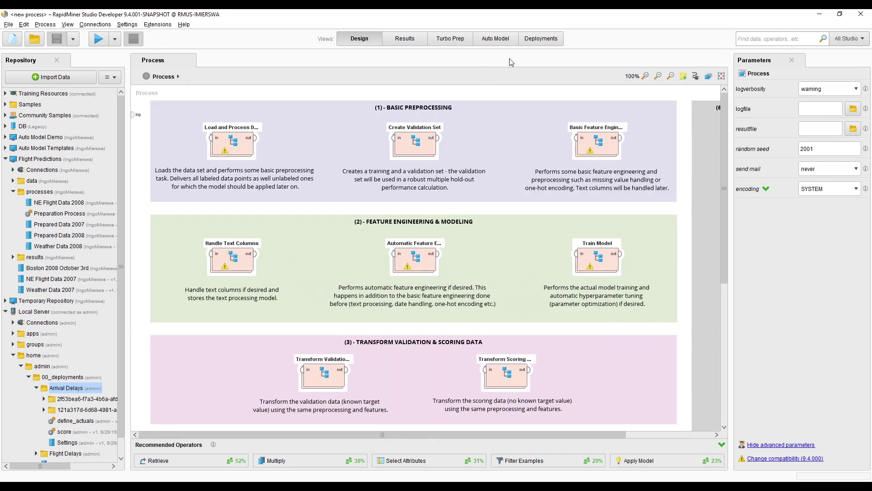
Return to the deployments overview and open the scoring page of the Flight Delays deployment.
left_click(540, 39)
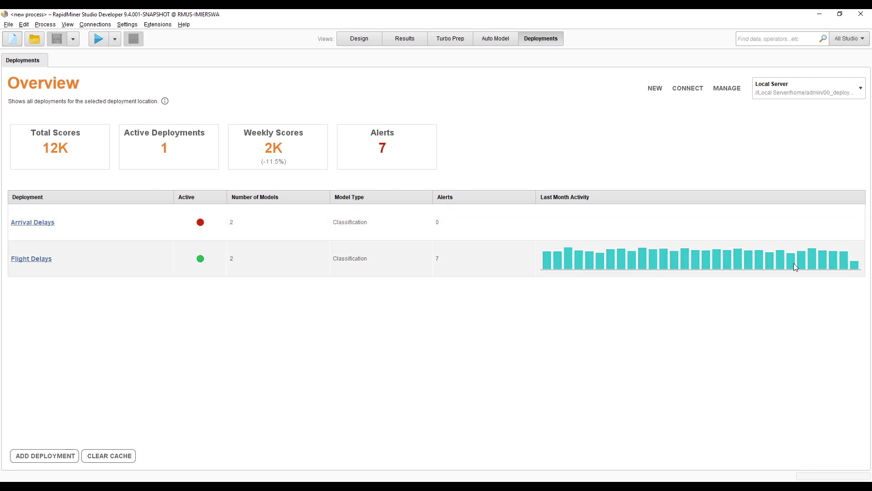
left_click(113, 264)
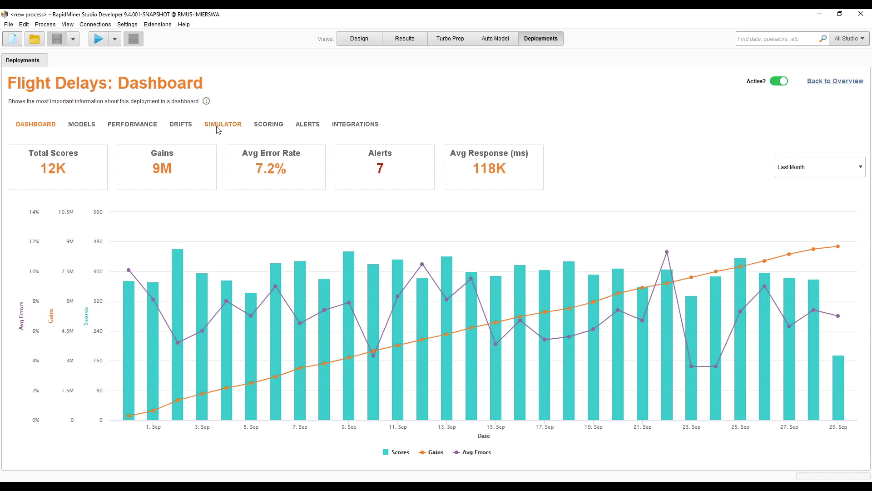
left_click(277, 124)
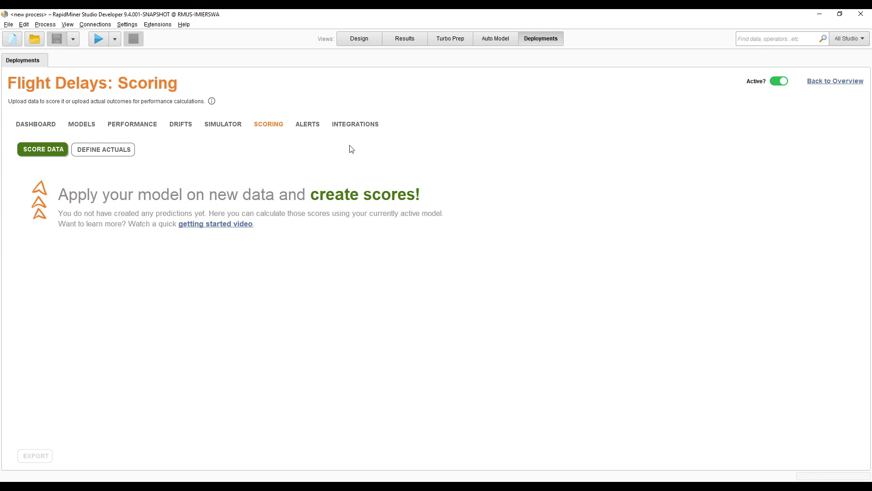
Score the Boston 2008 October 3rd data set from Flight Predictions with the active model, keeping the suggested column roles.
left_click(36, 150)
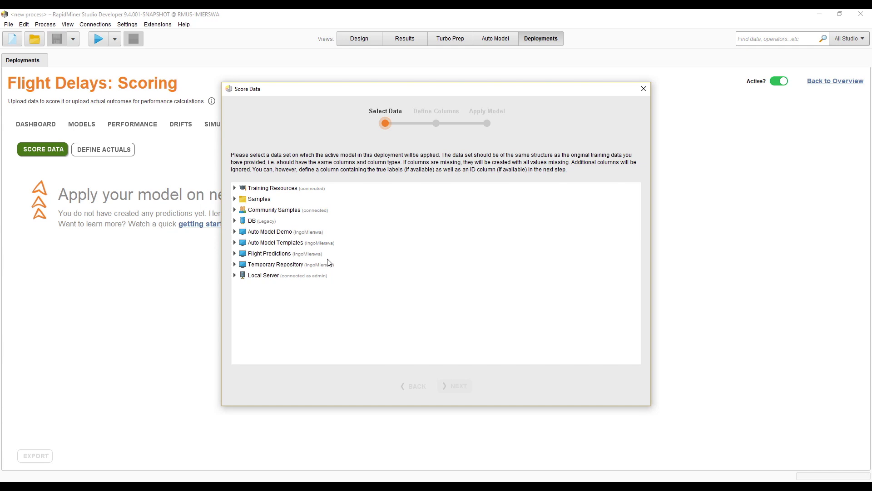
left_click(234, 253)
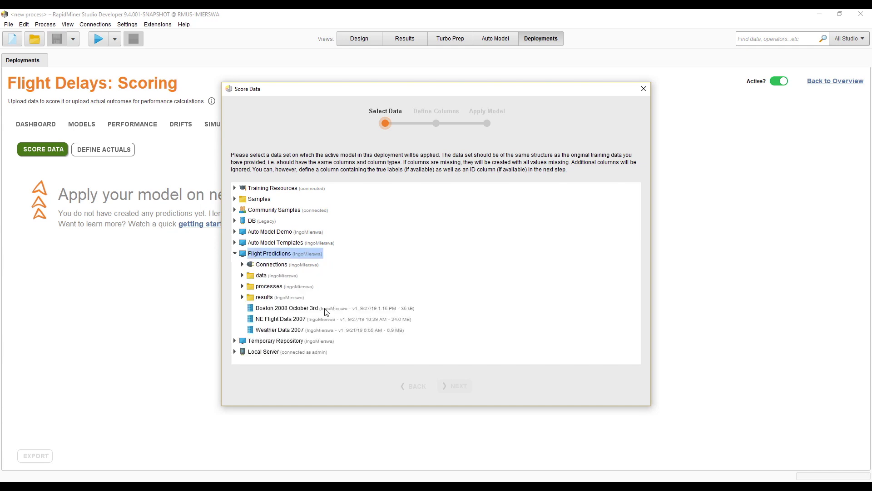
double_click(291, 309)
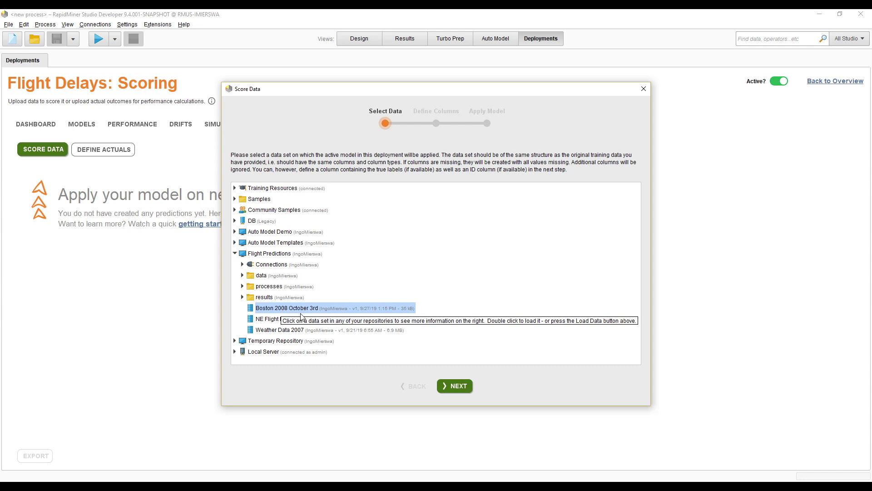
left_click(458, 386)
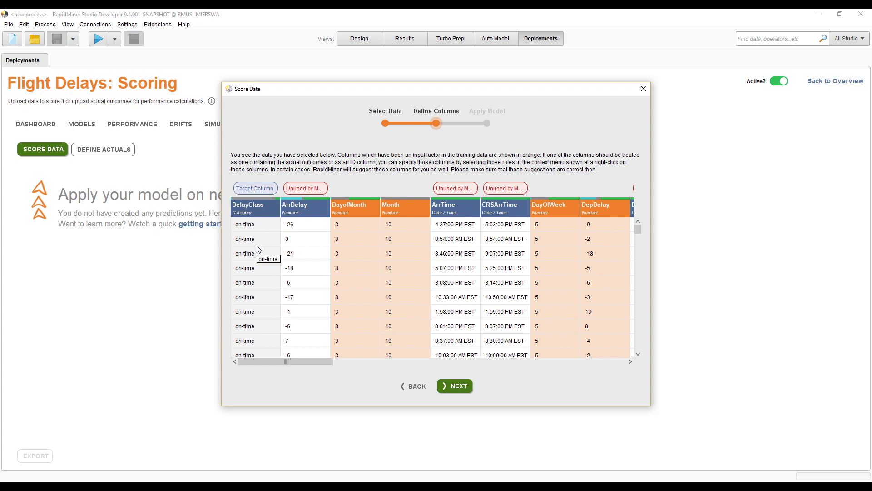
left_click(460, 389)
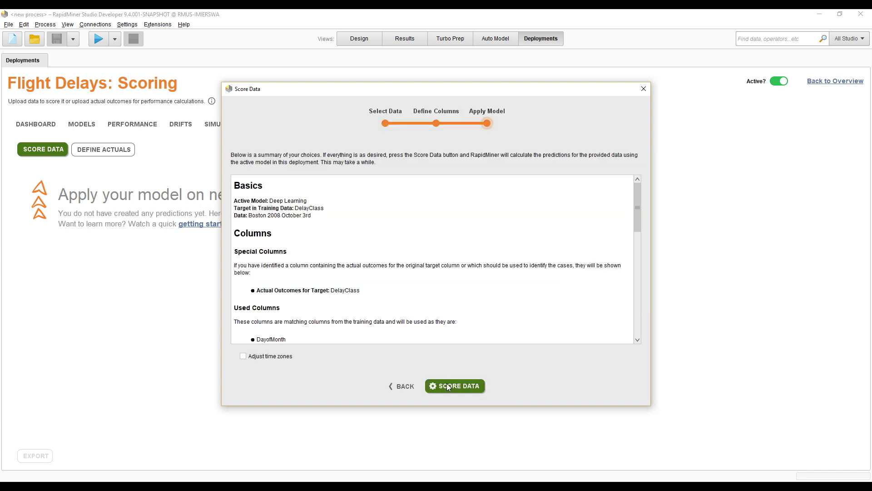
left_click(447, 386)
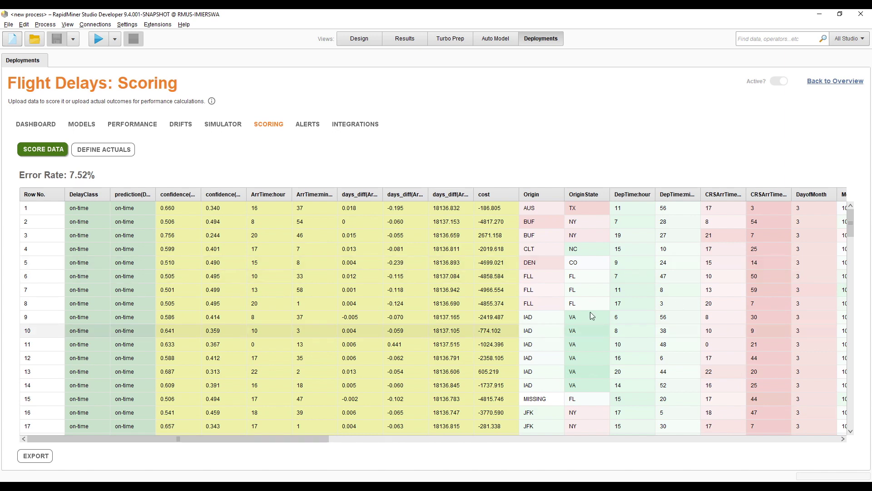
Look through the scored rows and their colour-coded factor columns, and check the data selection for defining actual outcomes without choosing any.
scroll(115, 281, "down", 2)
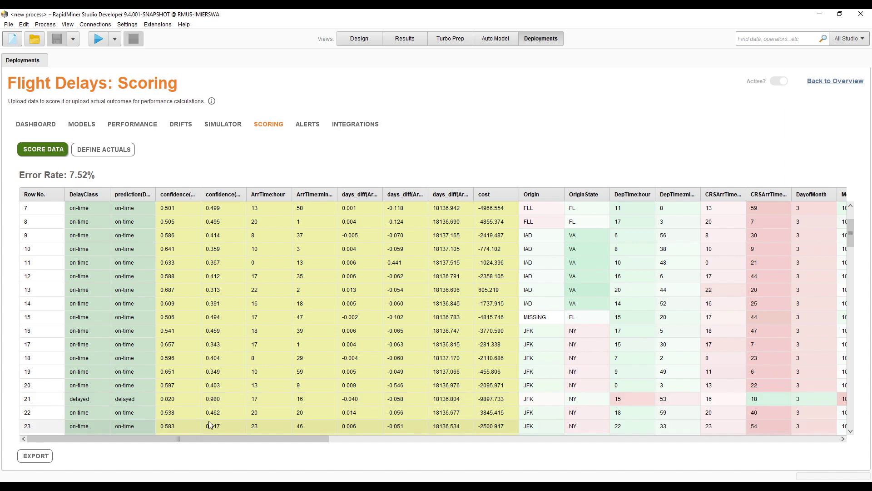
scroll(720, 315, "up", 2)
left_click_drag(328, 438, 545, 443)
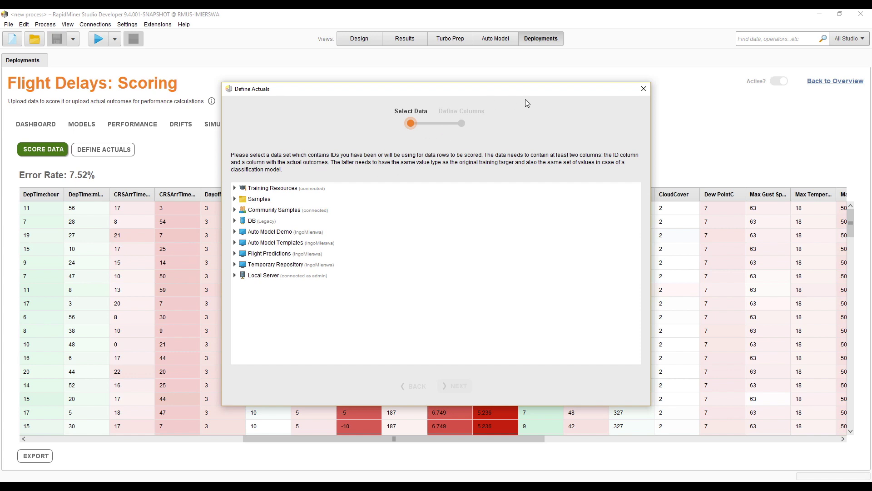
left_click(643, 89)
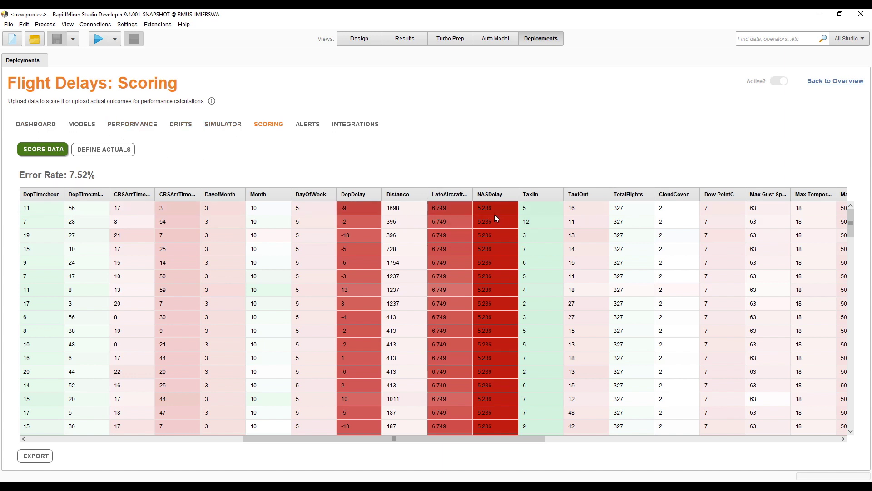
Open the Flight Delays simulator and raise the NASDelay input to 58.
left_click(223, 124)
left_click(389, 258)
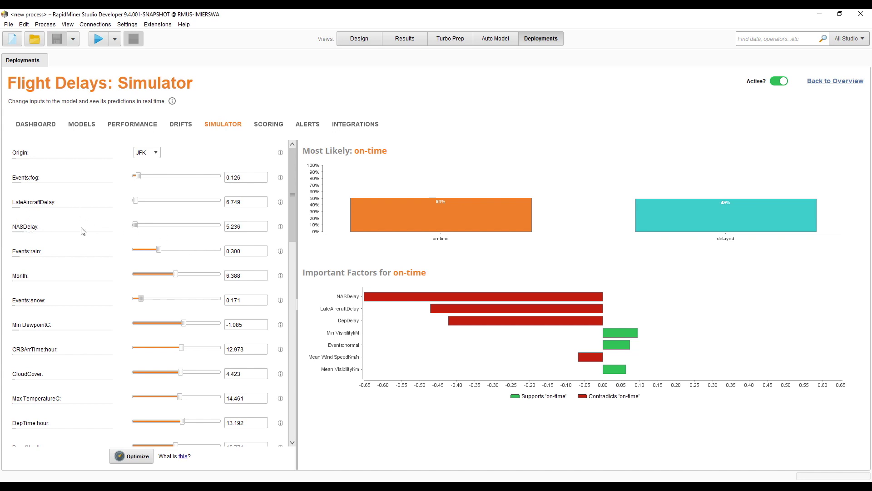
left_click_drag(135, 225, 147, 228)
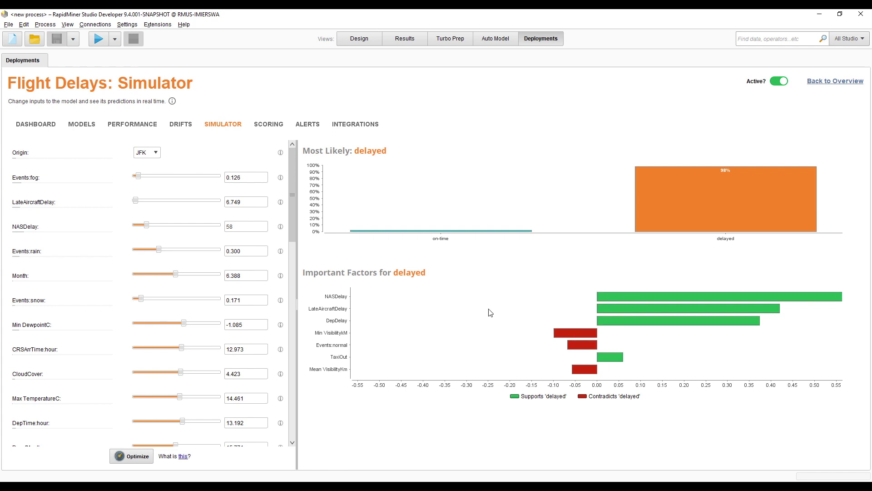
Optimize the simulator inputs to maximize confidence for the on-time class with default constraints and parameters, and look over the optimized inputs.
left_click(130, 456)
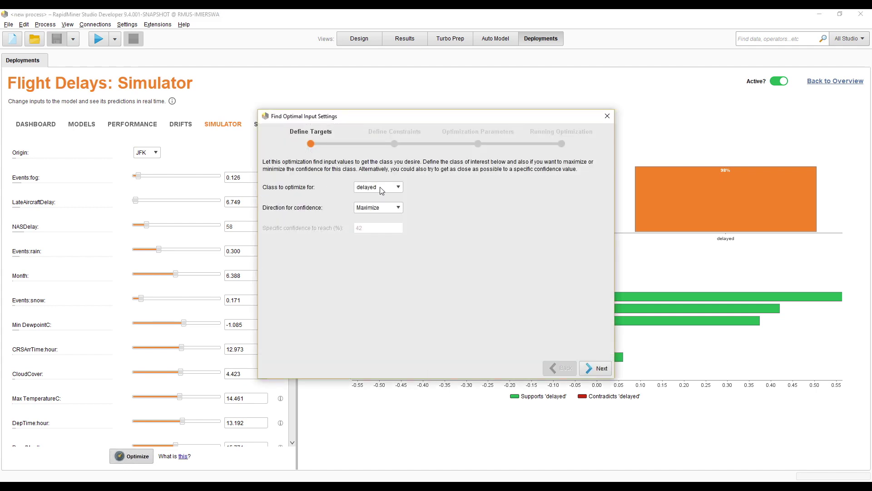
left_click(377, 204)
left_click(593, 369)
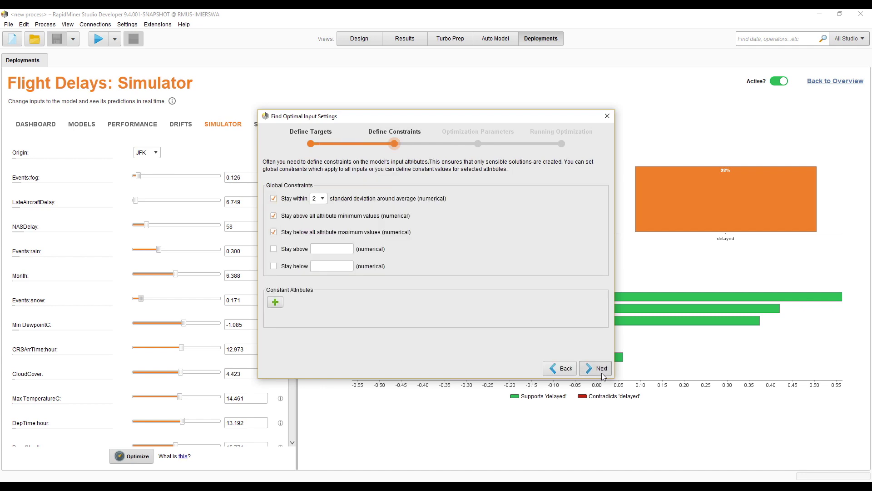
left_click(602, 376)
left_click(600, 376)
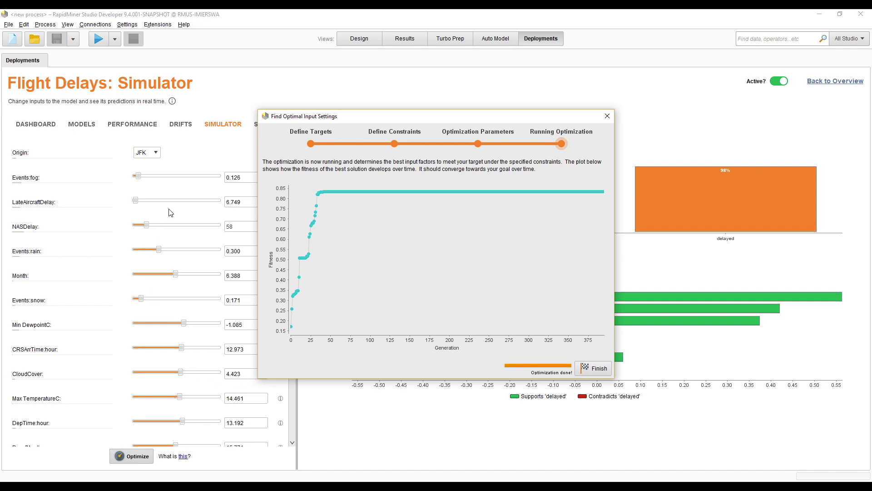
left_click(594, 368)
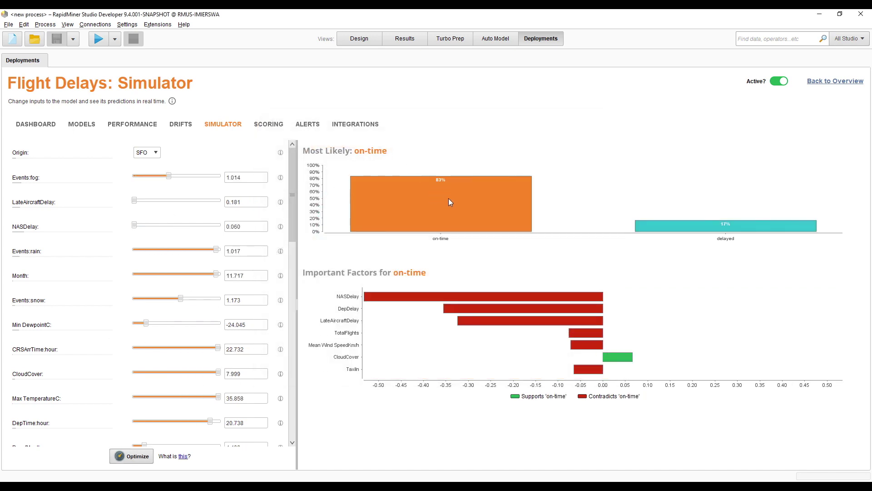
scroll(296, 201, "down", 1)
left_click_drag(296, 201, 309, 311)
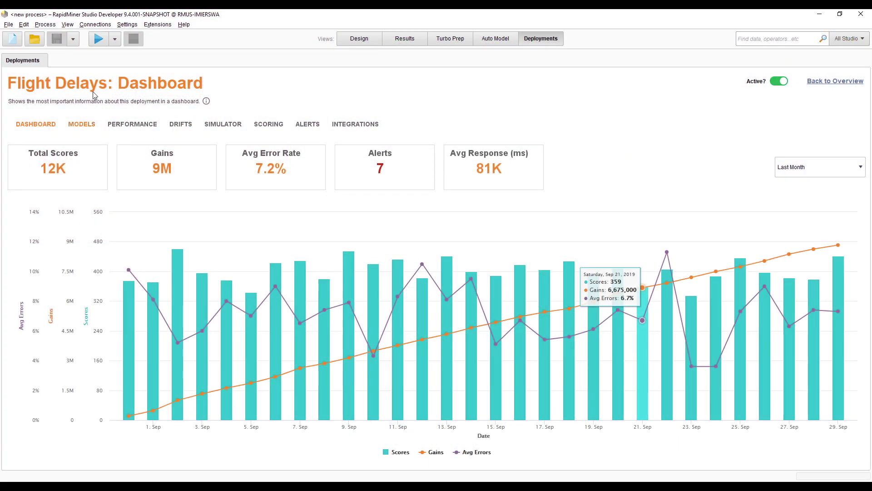
Check the deployed models' error rates, and examine the drift for factors with the training and scoring distributions of TotalFlights.
left_click(80, 125)
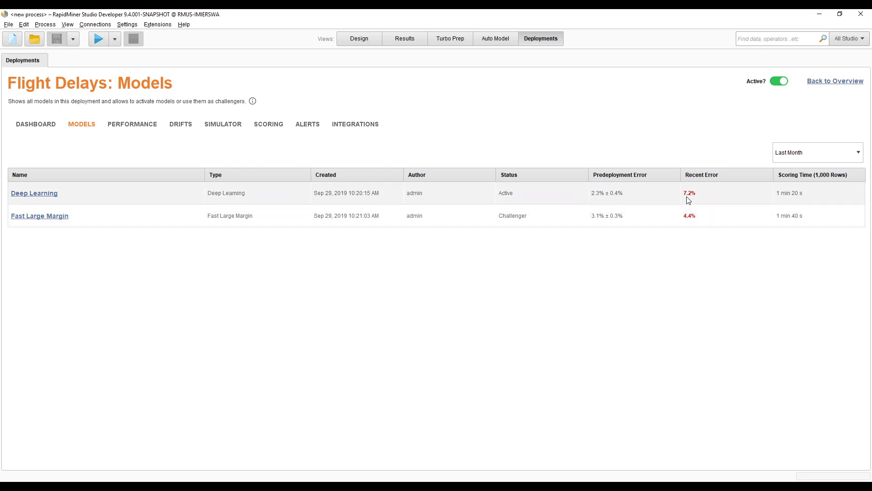
left_click(181, 128)
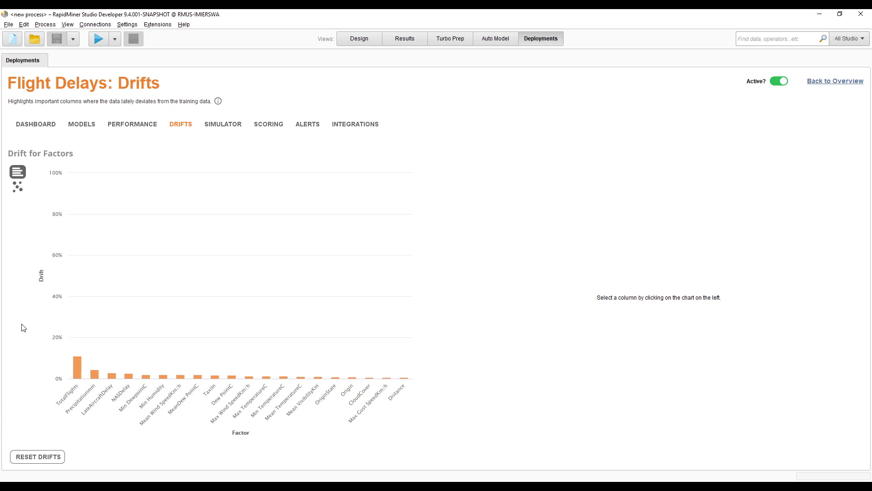
mouse_move(75, 359)
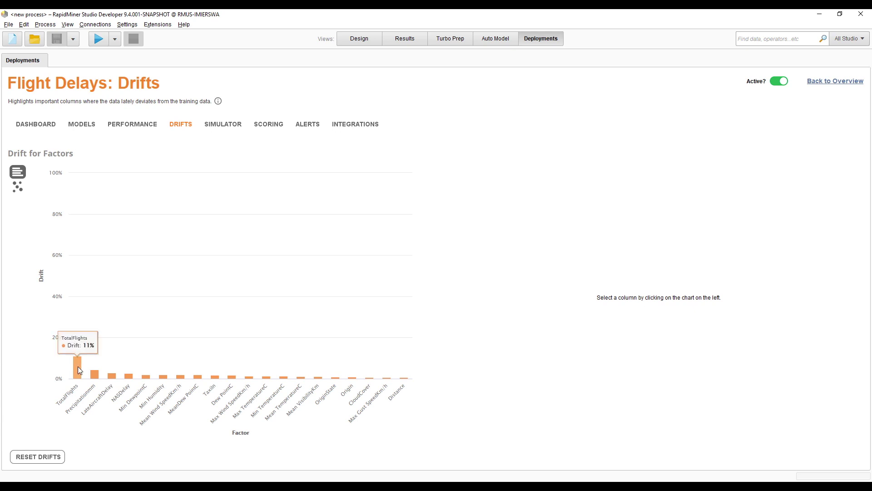
left_click(77, 366)
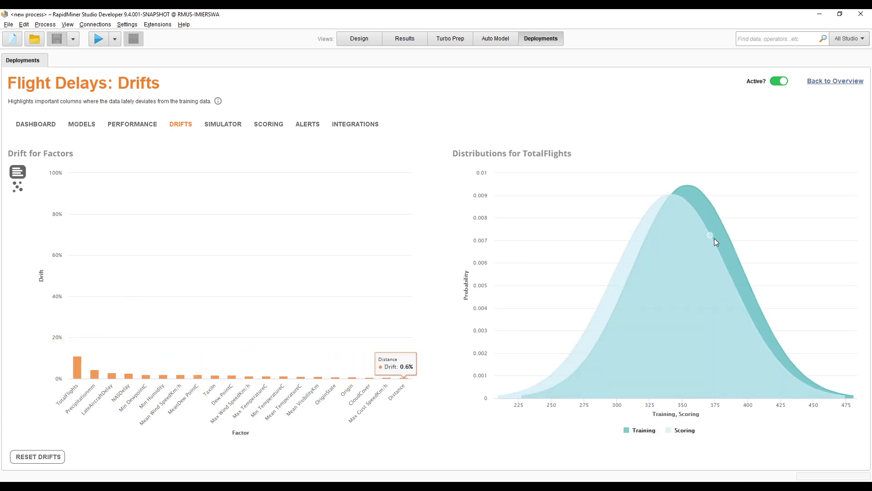
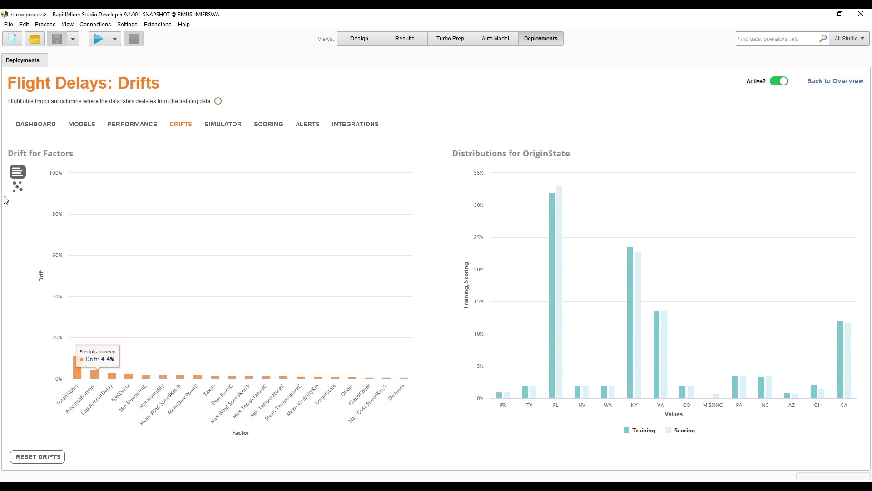
Show drift versus importance, and inspect the distributions for TotalFlights and the most important factor, NASDelay.
left_click(17, 187)
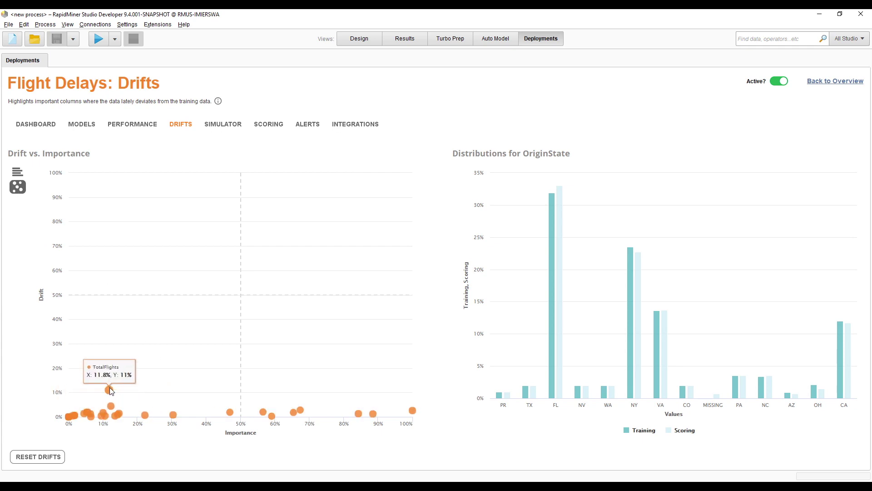
left_click(109, 389)
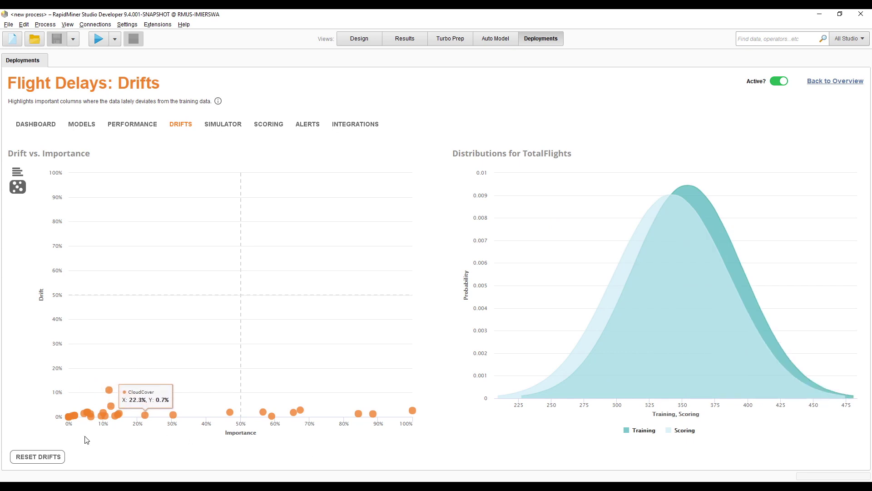
mouse_move(120, 423)
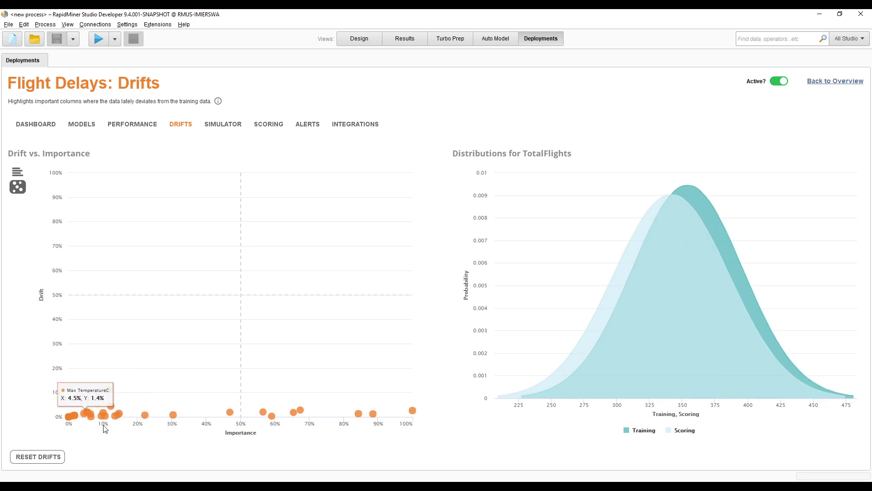
left_click(412, 411)
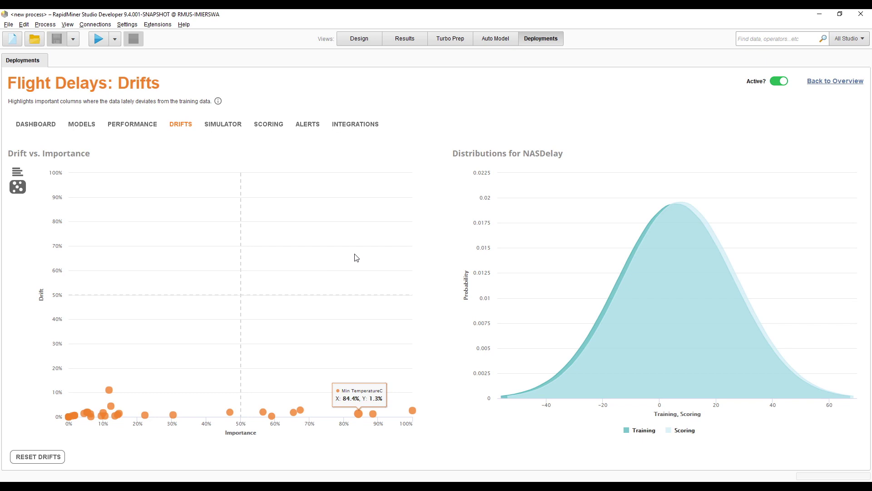
Return to the deployment's model list and view the details of the Fast Large Margin challenger.
left_click(82, 124)
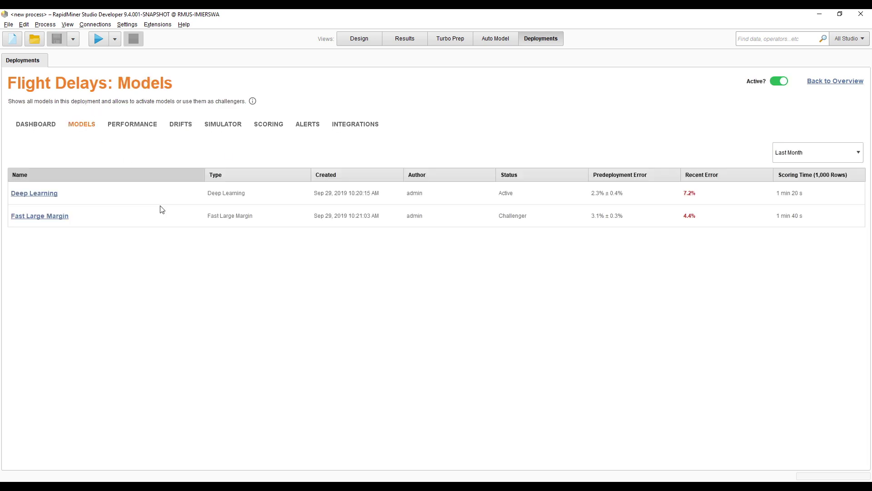
double_click(105, 216)
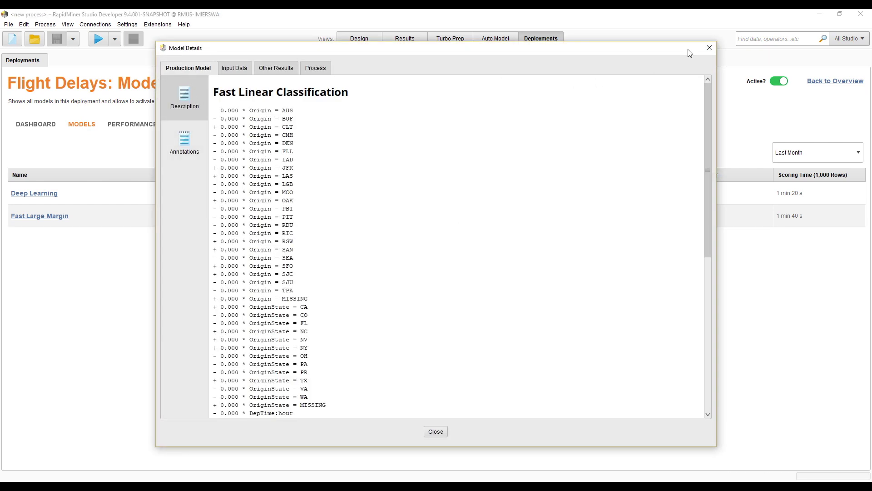
left_click(708, 47)
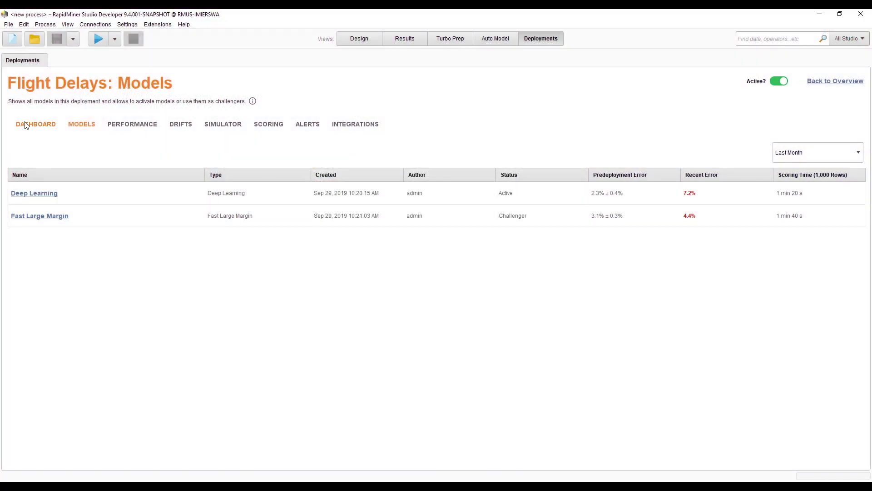
Review last month's scores, gains and errors on the dashboard, and examine the performance charts for scoring times and gains from the model.
left_click(26, 125)
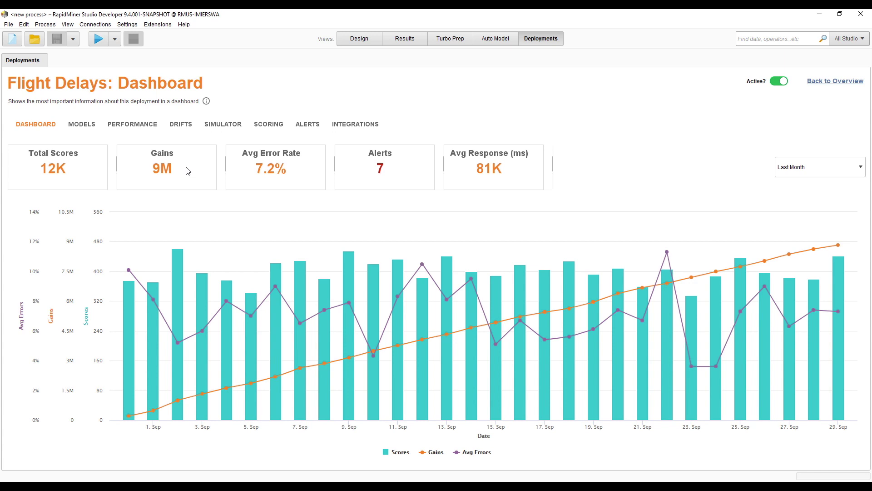
mouse_move(840, 247)
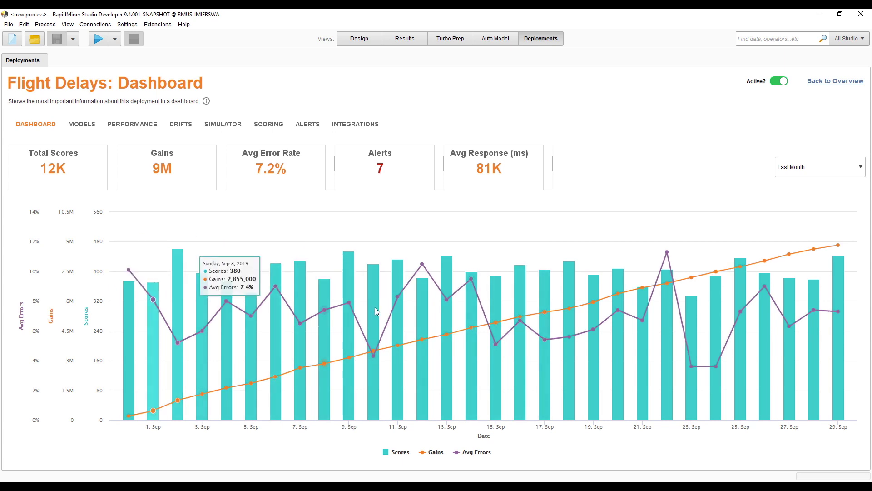
left_click(127, 129)
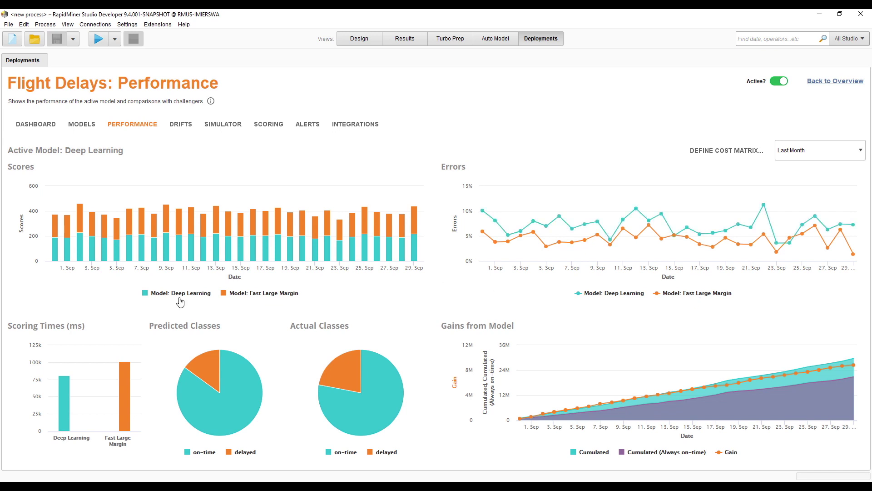
mouse_move(120, 365)
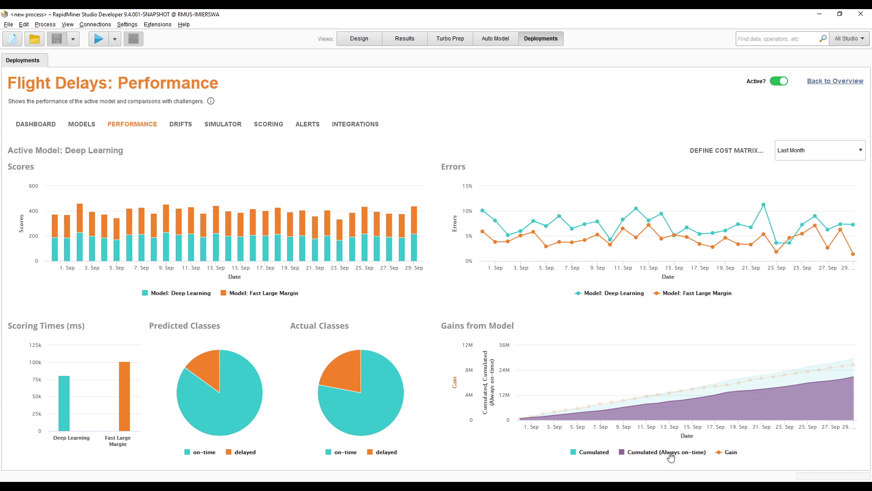
mouse_move(853, 380)
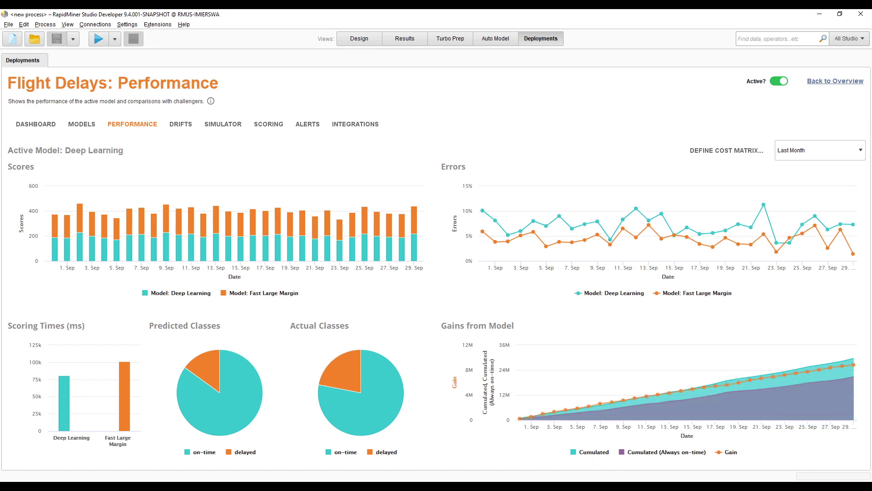
mouse_move(855, 362)
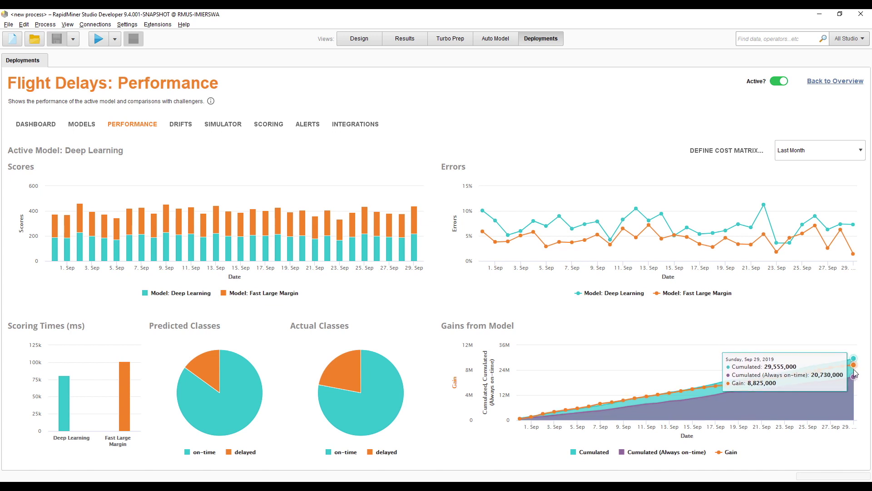
mouse_move(519, 413)
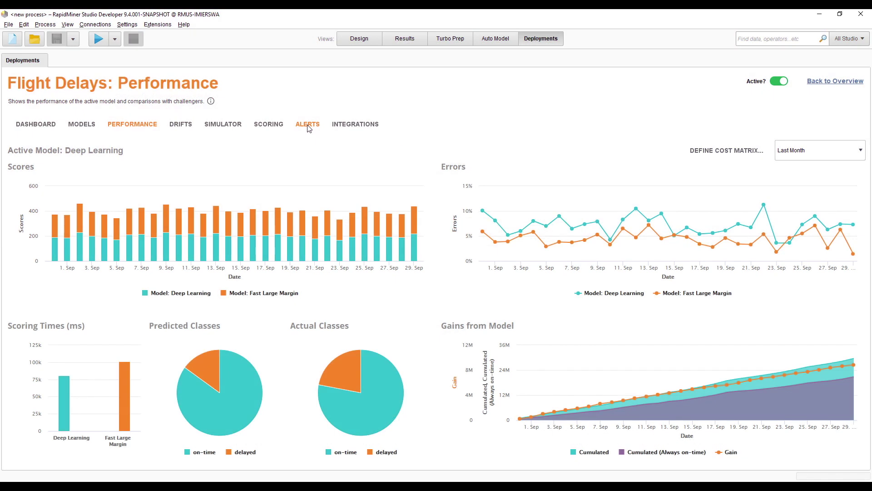
Acknowledge all alert notifications of the Flight Delays deployment and check the alert count on its dashboard.
left_click(307, 129)
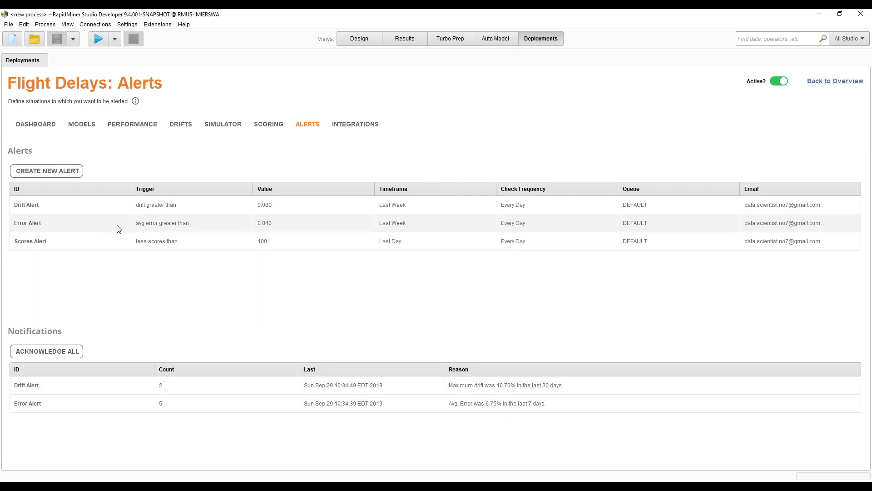
left_click(46, 351)
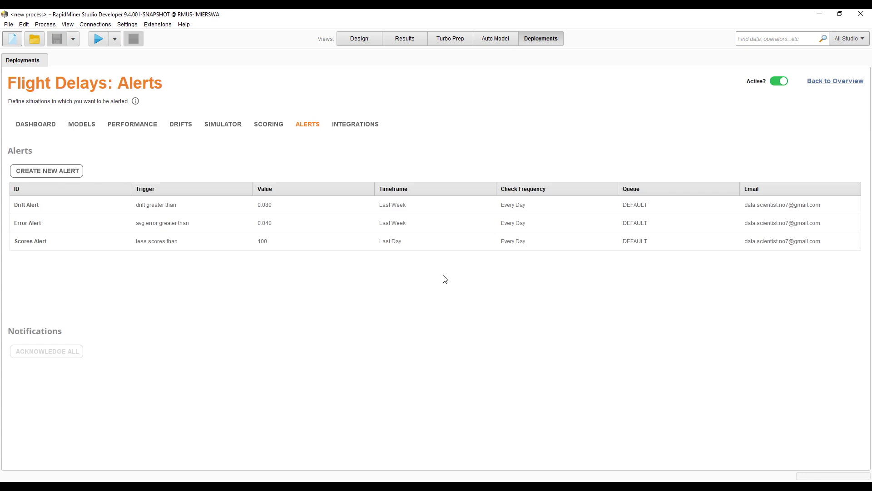
left_click(41, 125)
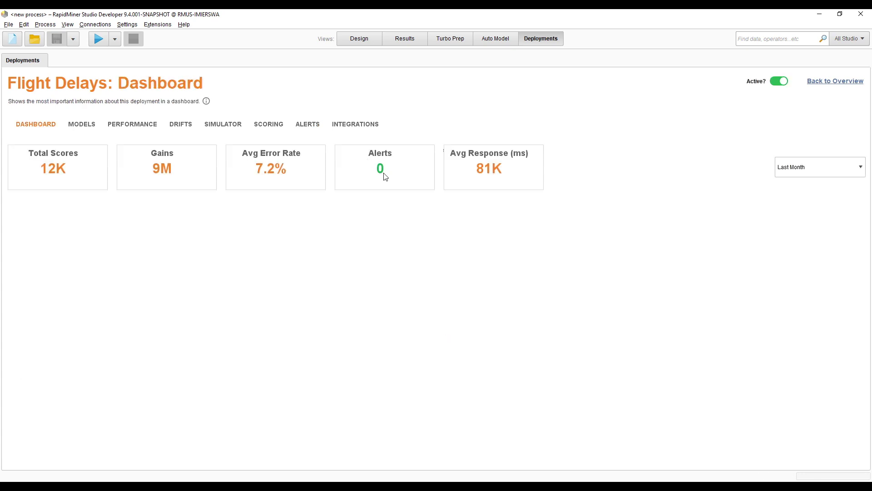
Run an immediate check of the Error Alert in the Flight Delays alerts, review the check result and dismiss it.
left_click(303, 129)
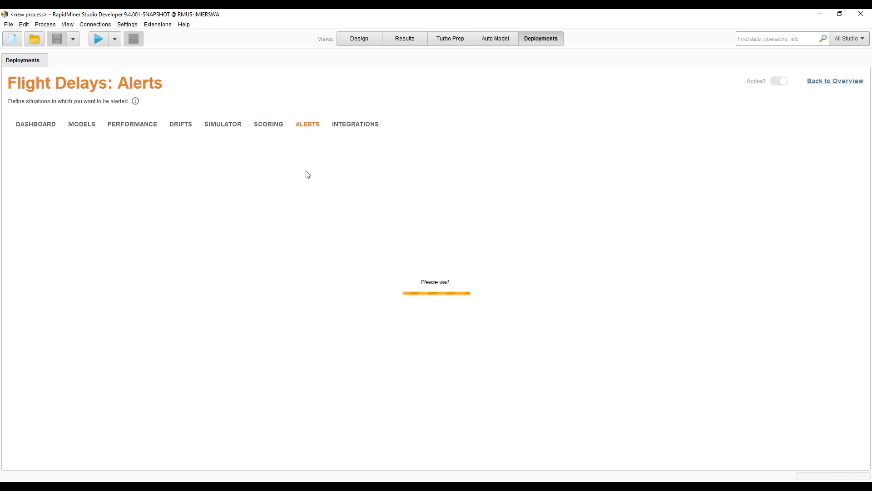
right_click(71, 226)
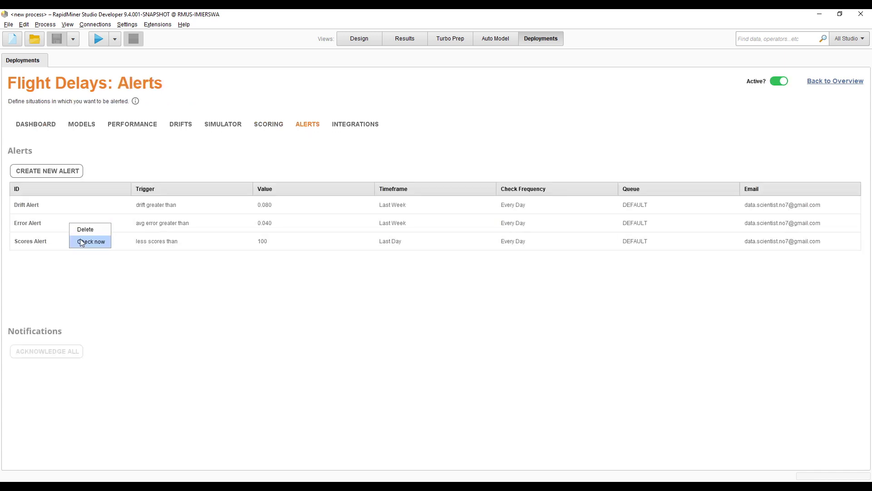
left_click(82, 240)
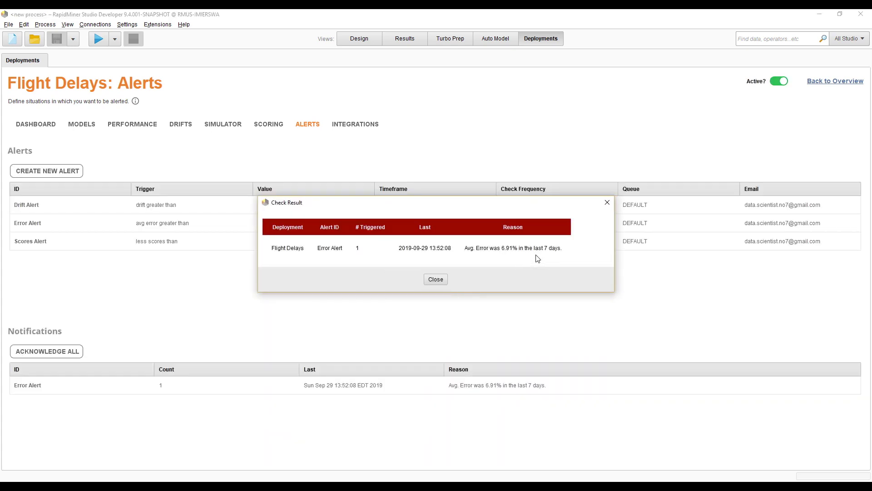
left_click_drag(351, 203, 332, 262)
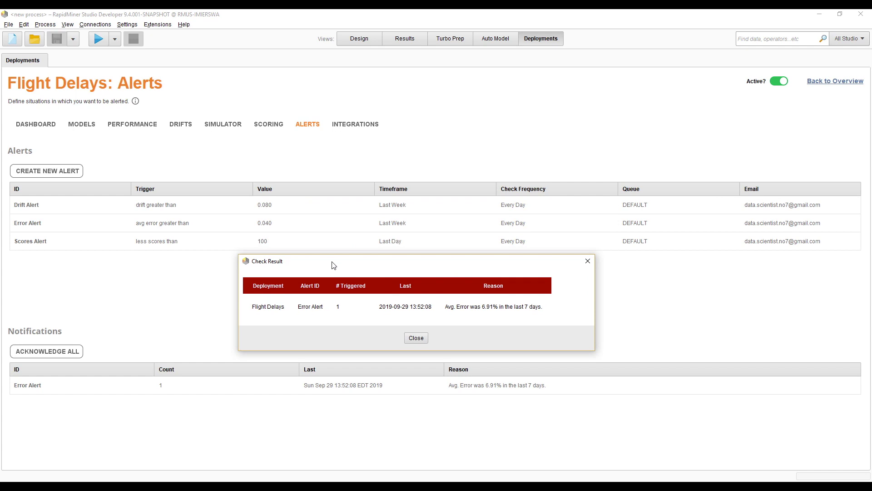
left_click(413, 338)
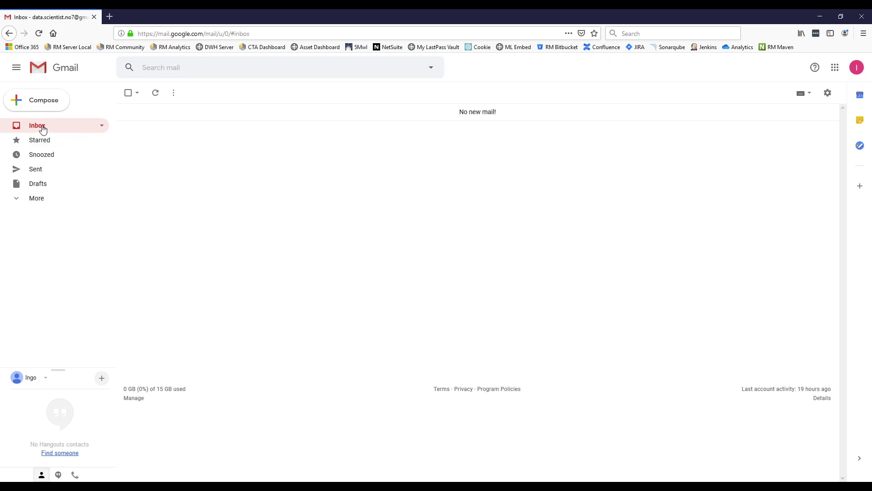
Switch to Gmail, read the Error Alert message for Flight Delays in the inbox, and return to RapidMiner Studio.
left_click(43, 130)
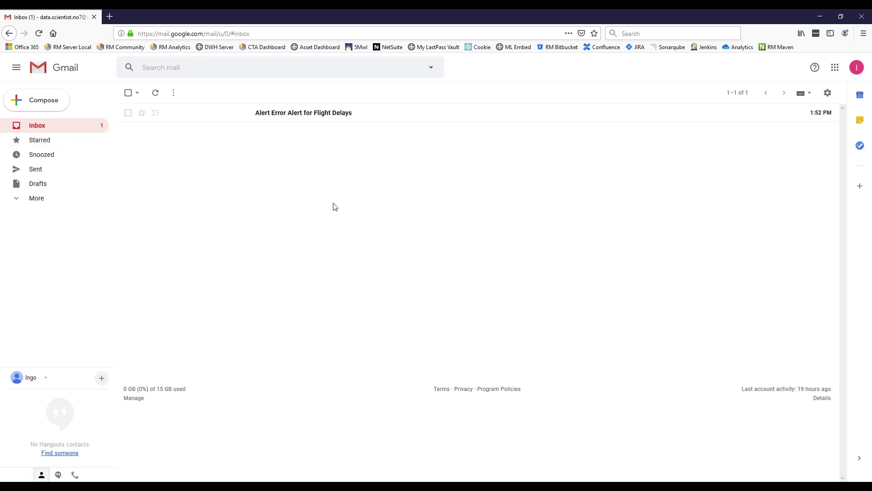
left_click(275, 119)
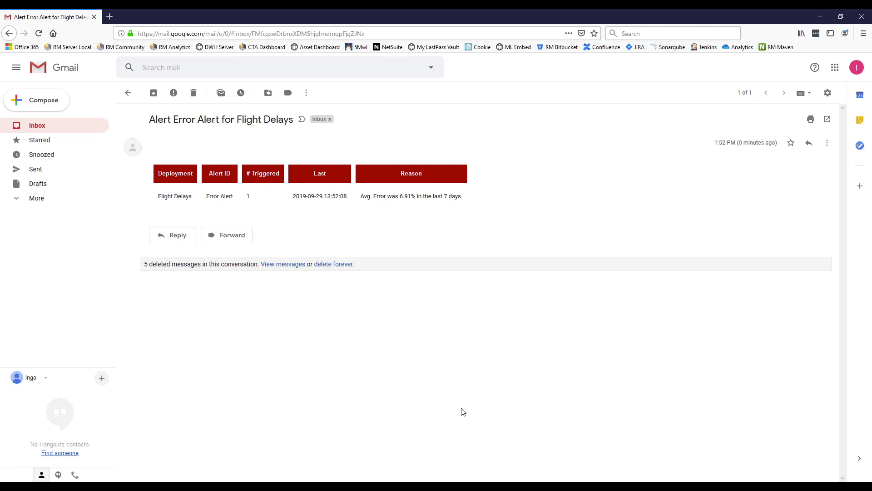
key("alt+Tab")
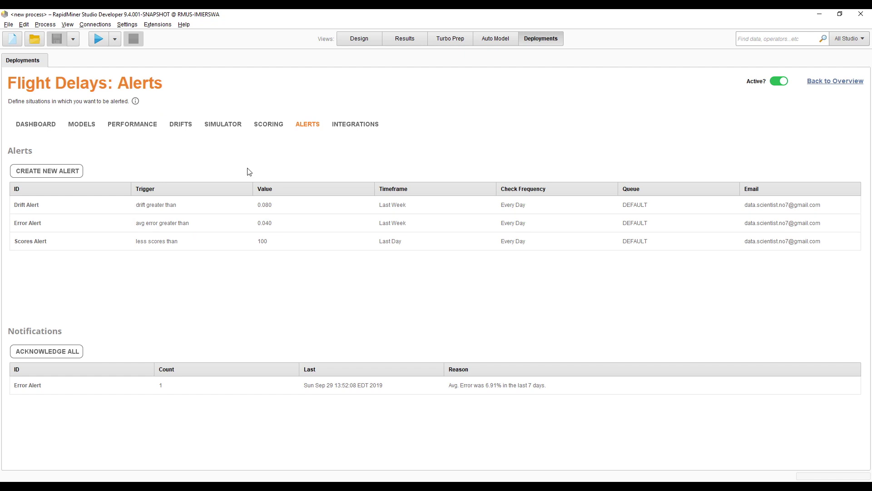
Test the scoring web service in the deployment's integrations with the prefilled factor values, and return to the performance overview.
left_click(353, 124)
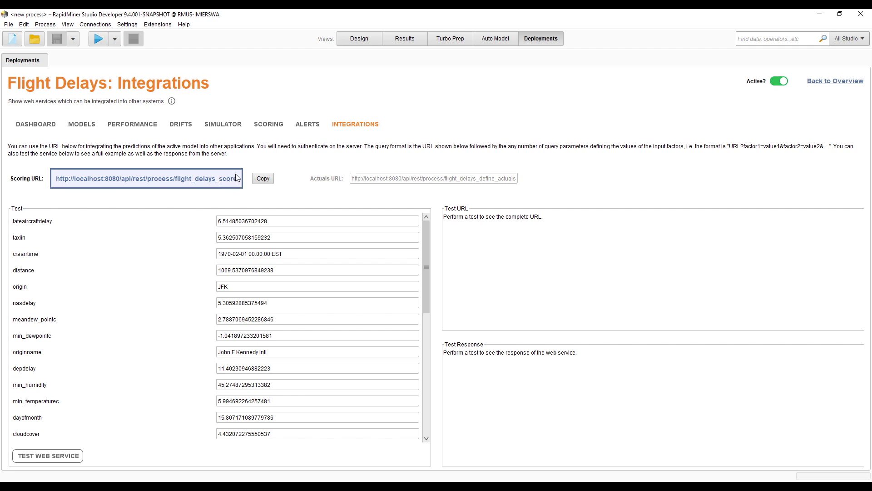
left_click(48, 456)
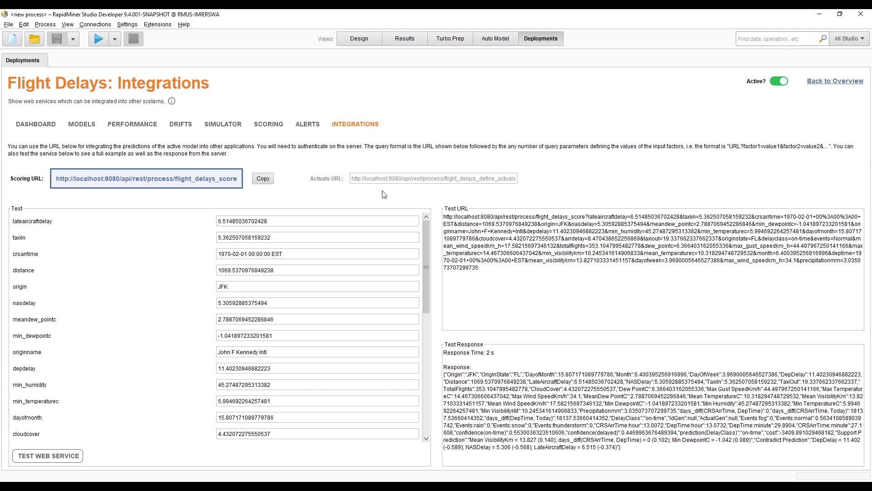
left_click(114, 126)
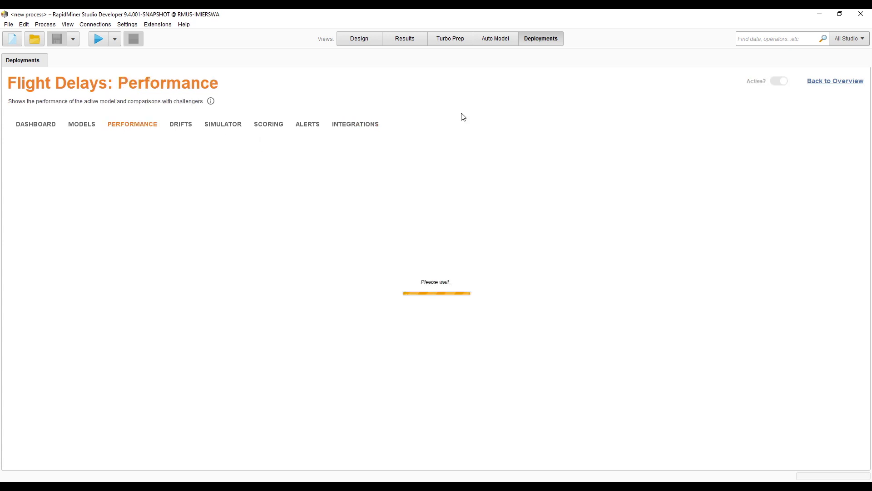